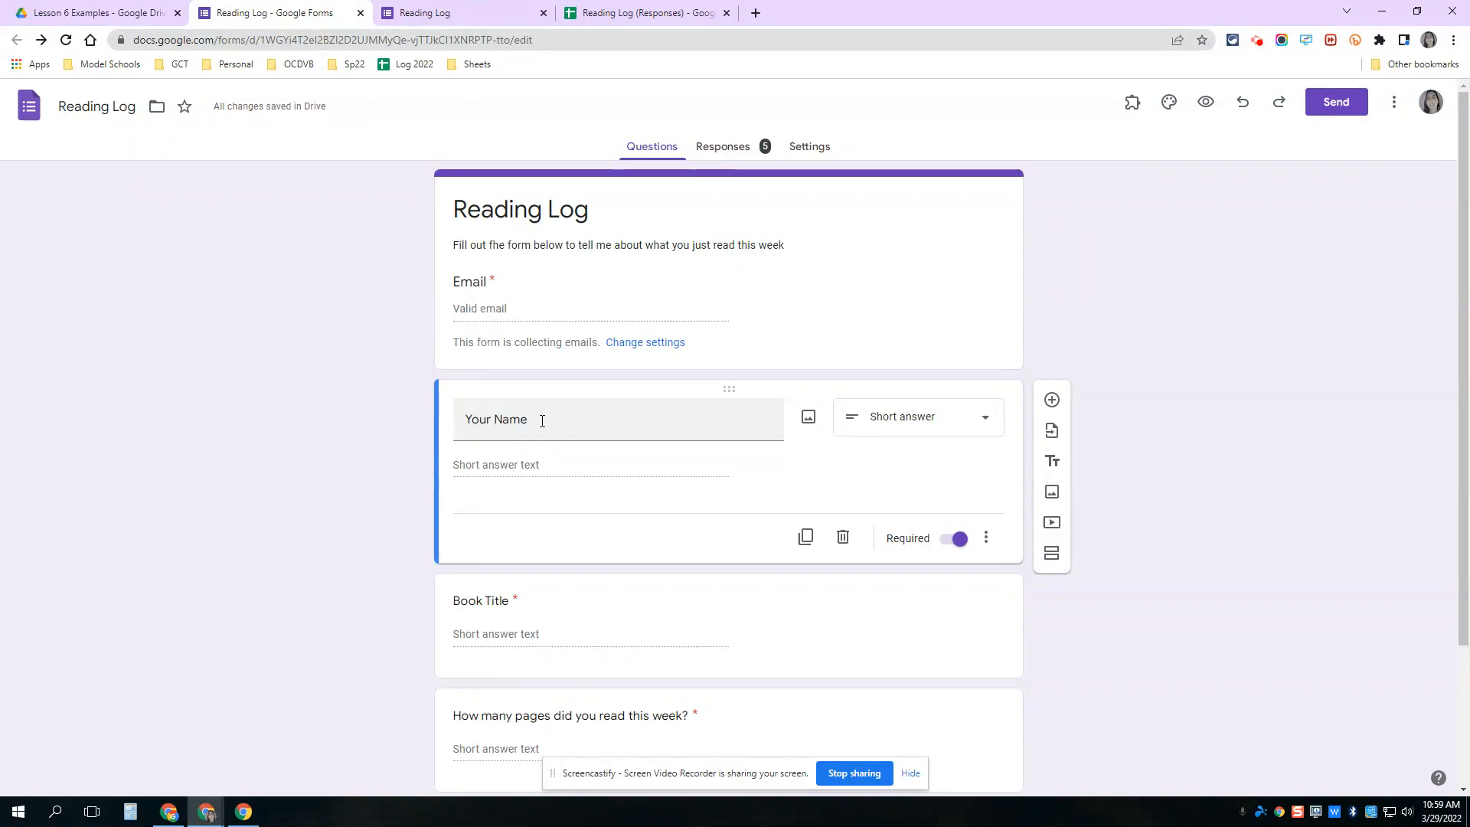
# - Switch to the Reading Log (Responses) spreadsheet tab
pyautogui.click(660, 13)
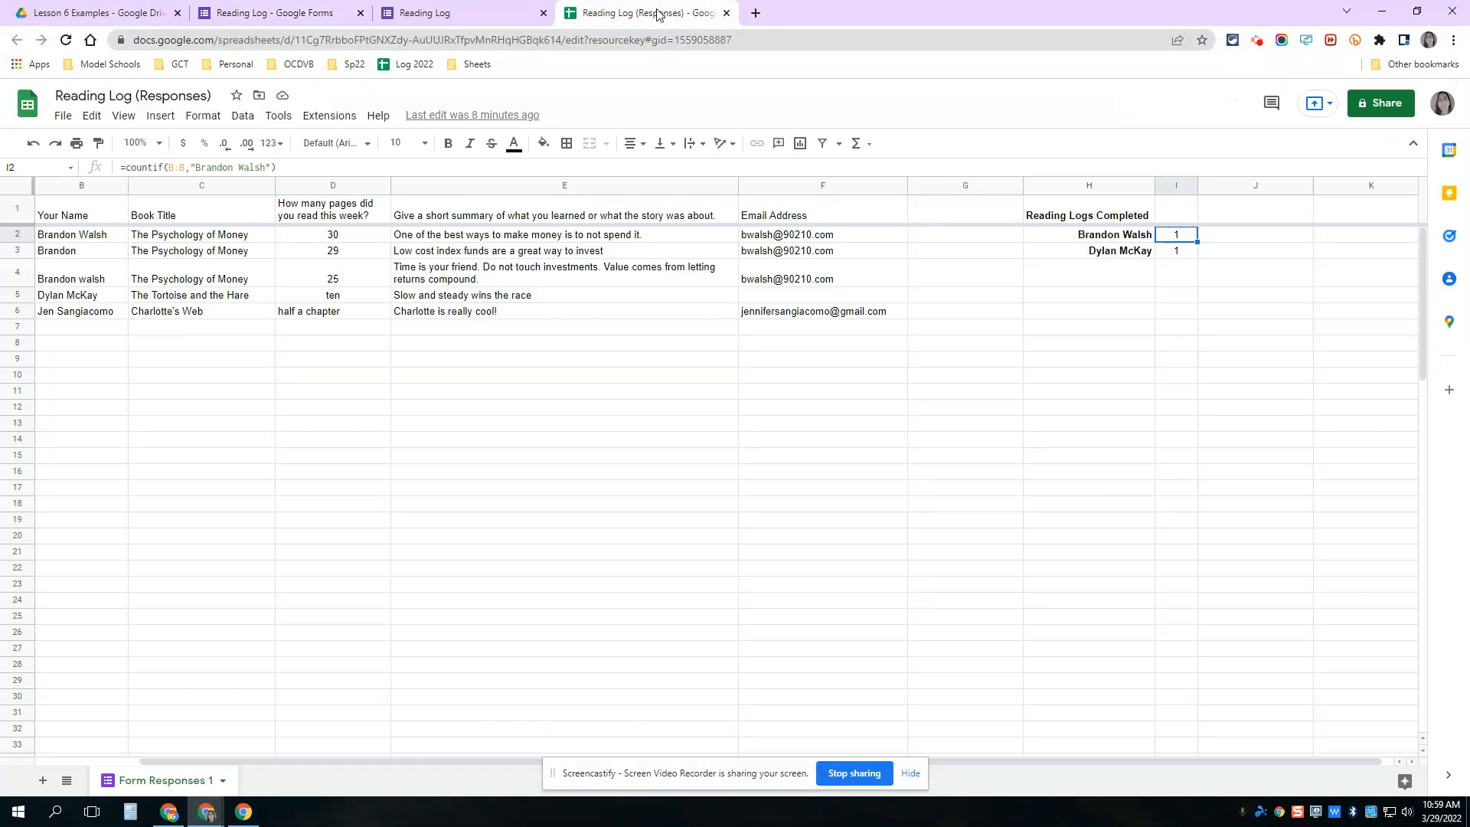
# - Check the first-name-only entry in B3, then go back to the form's Settings
pyautogui.click(75, 253)
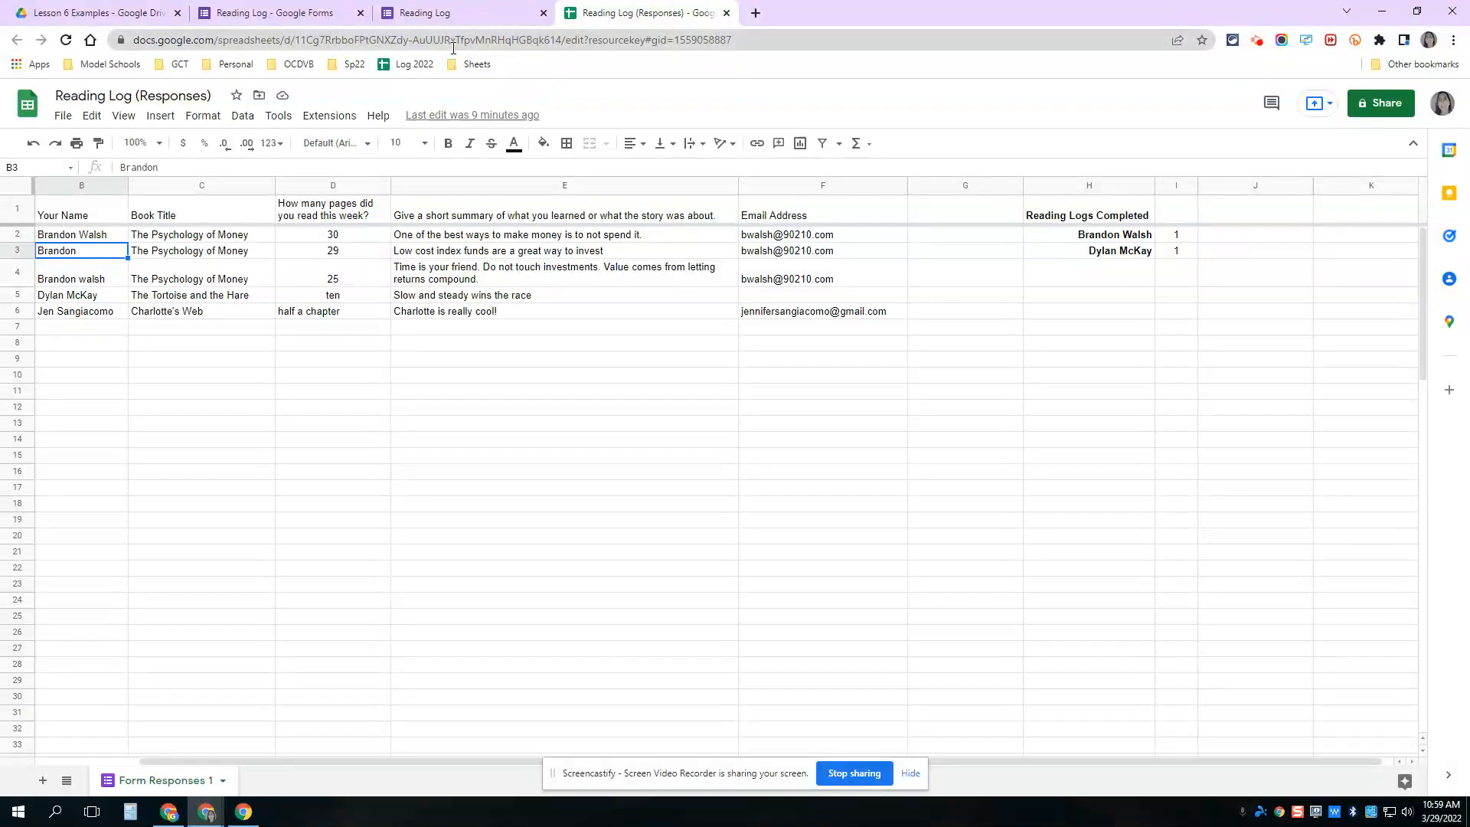
pyautogui.click(275, 8)
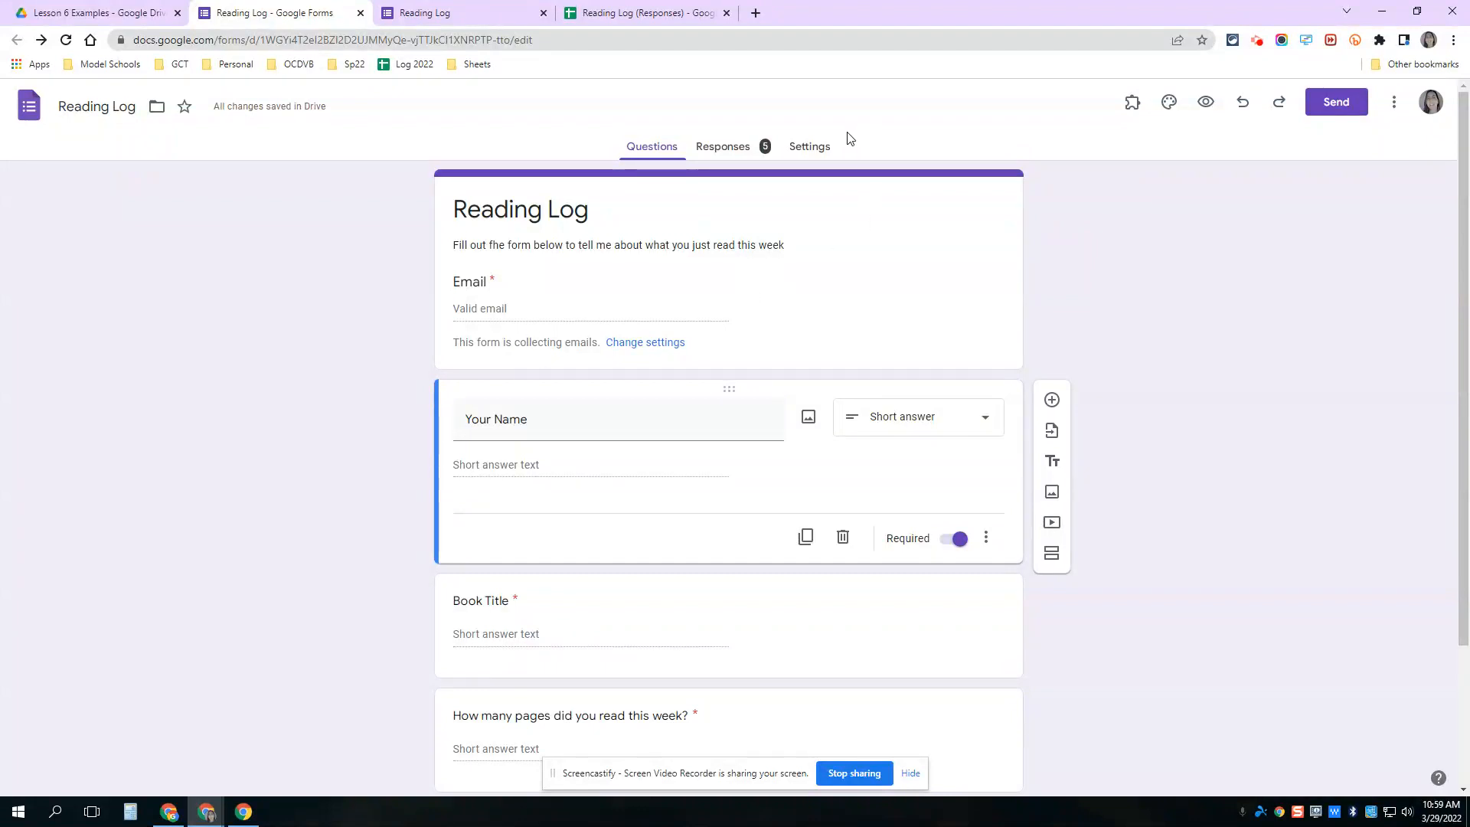
pyautogui.click(819, 148)
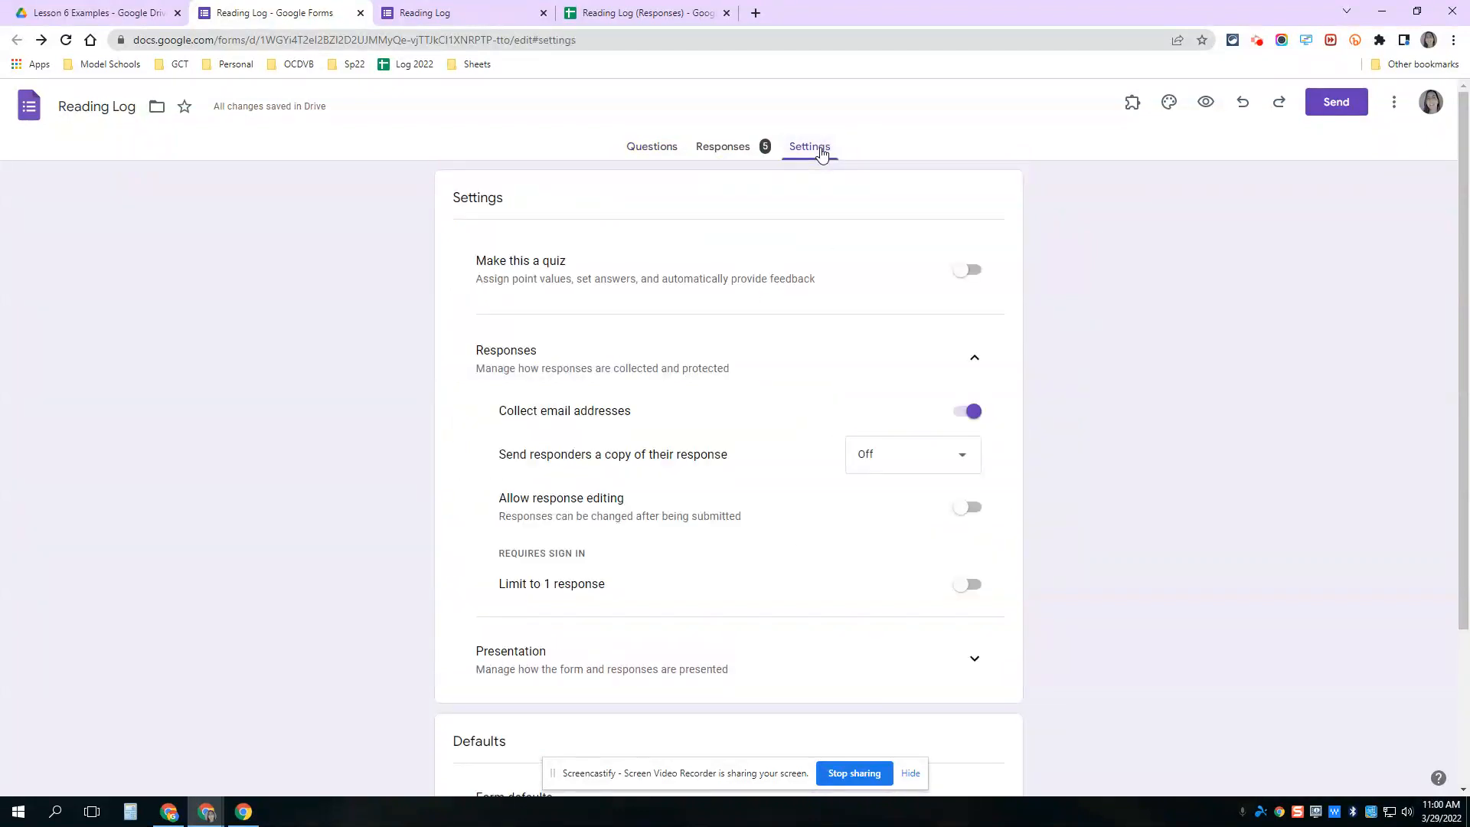
# - Collapse and re-expand the Responses settings to confirm email collection is on
pyautogui.click(973, 362)
pyautogui.click(974, 362)
pyautogui.click(679, 11)
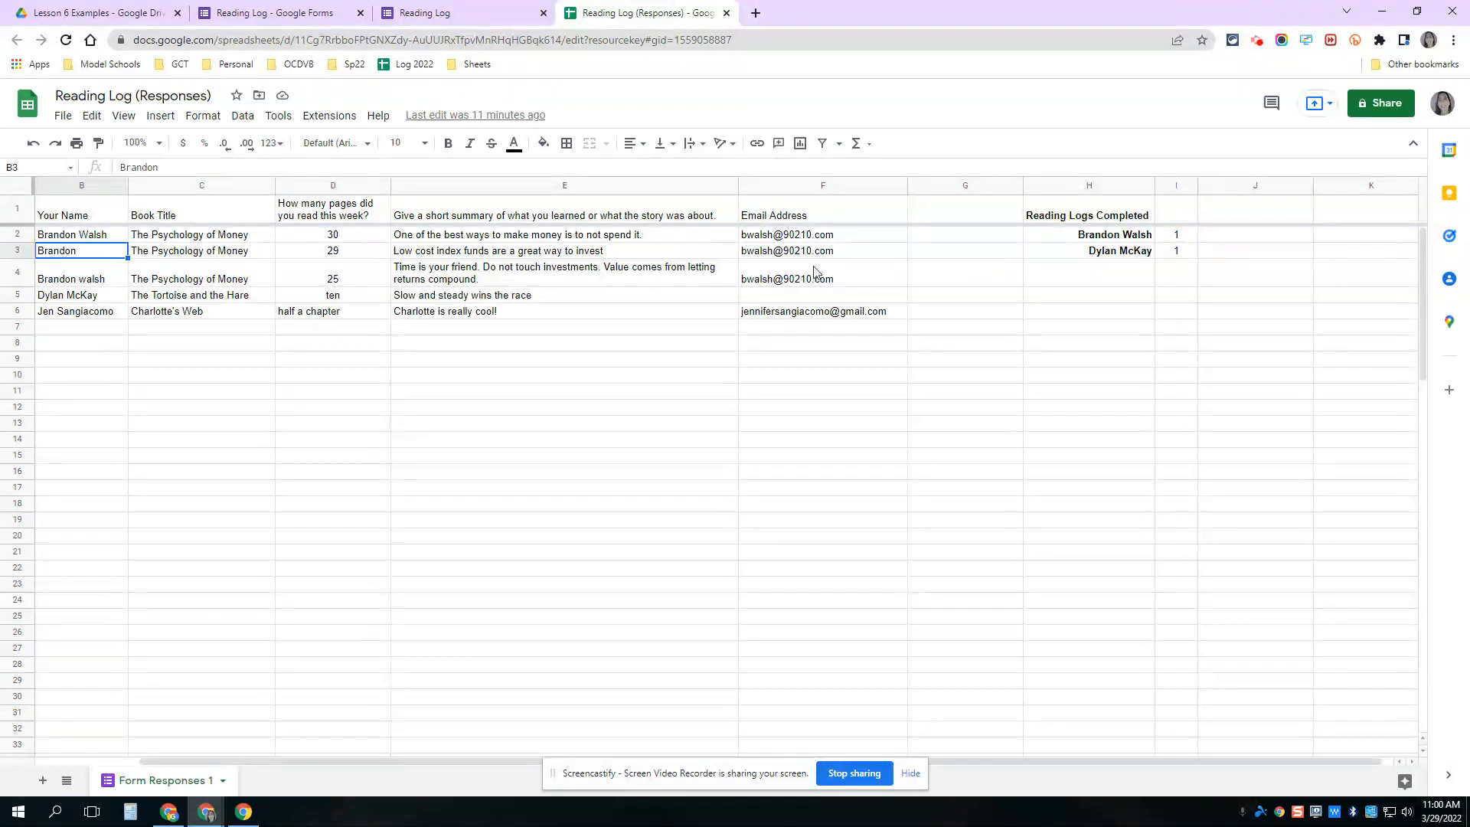
# - Compare the I2 COUNTIF tally with the inconsistent names in B3 and B4 and the column F emails
pyautogui.click(1181, 239)
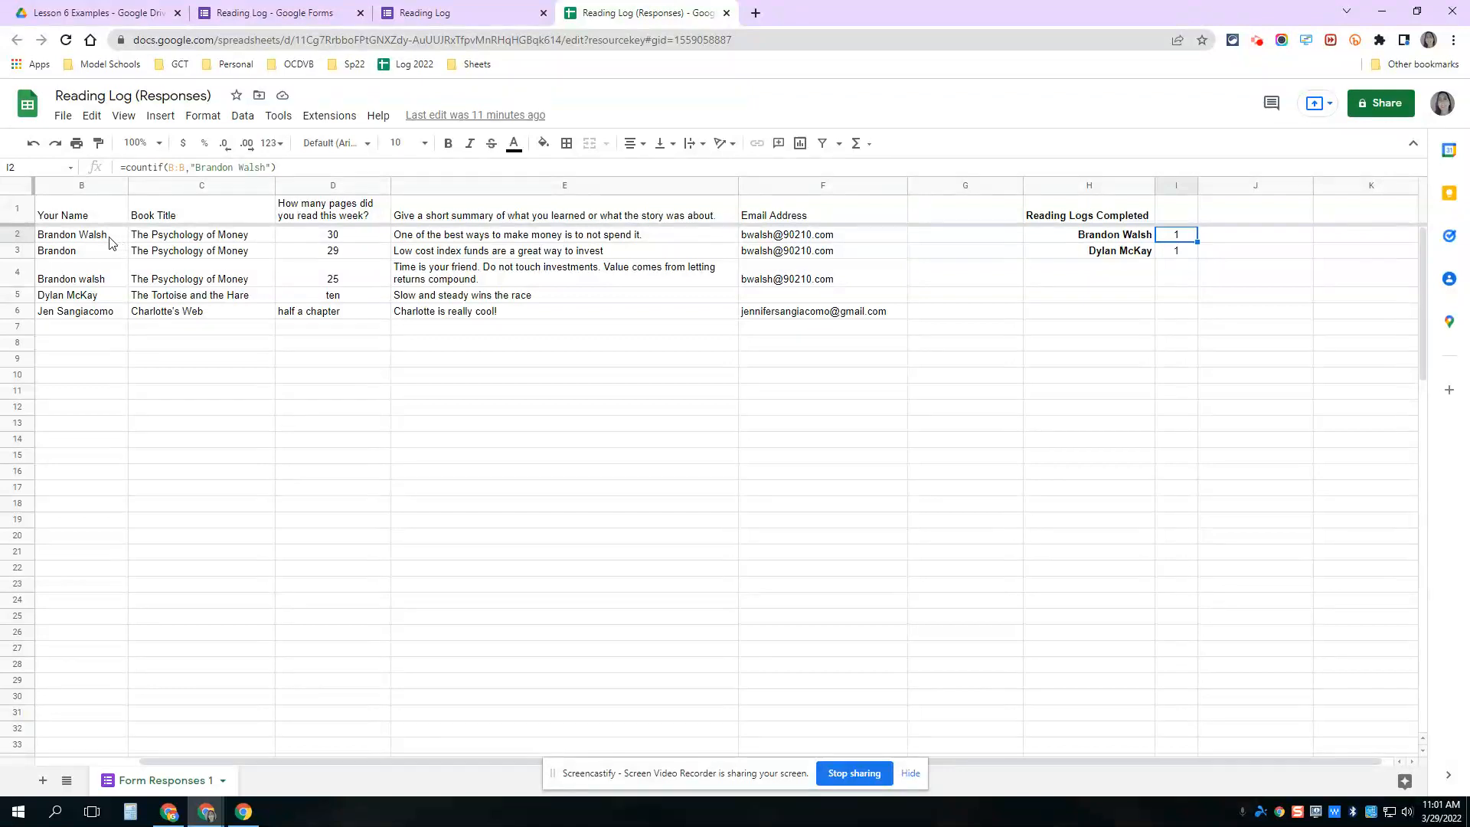
pyautogui.click(97, 256)
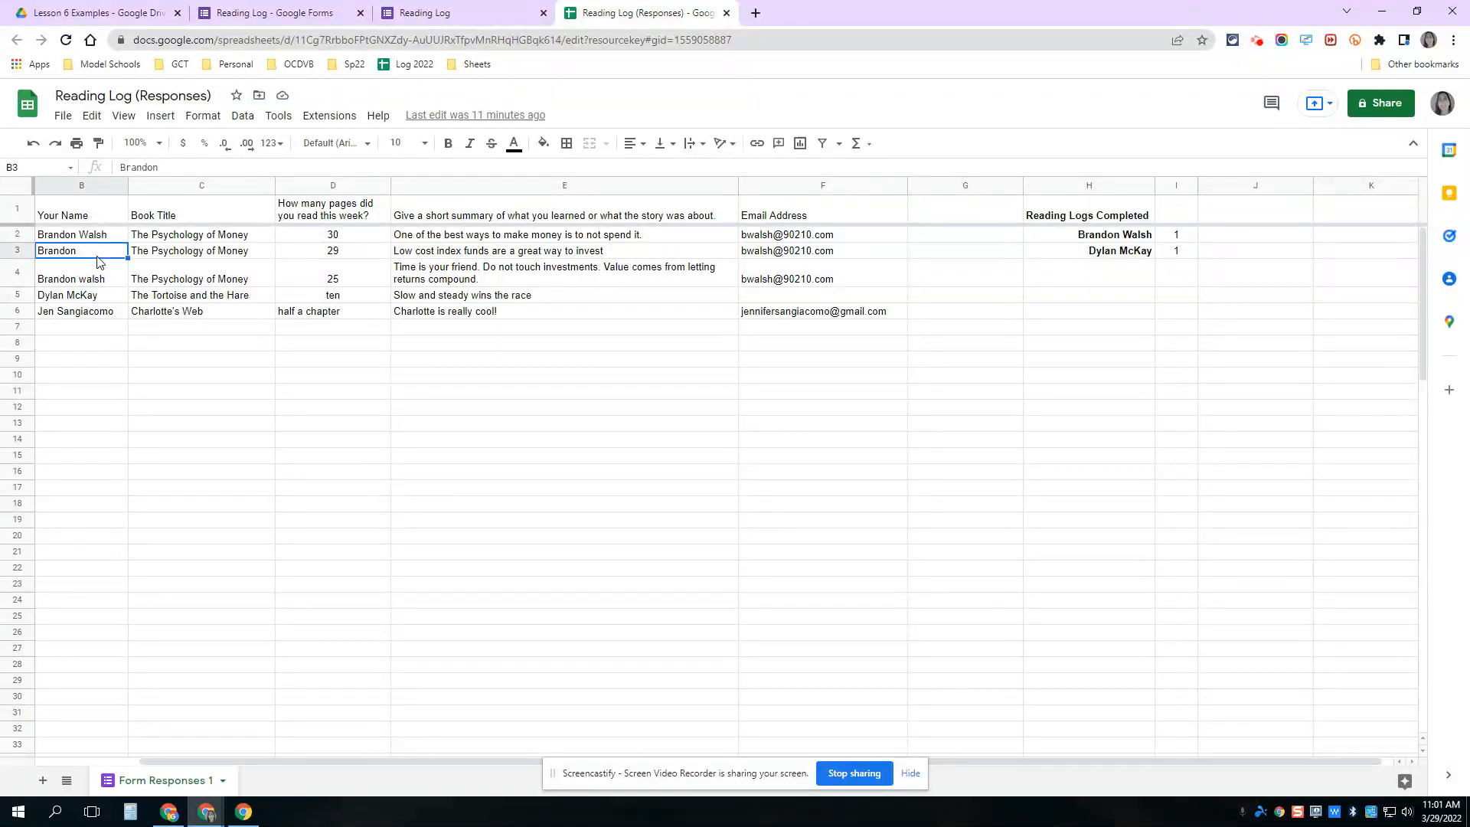
pyautogui.click(112, 281)
pyautogui.click(223, 169)
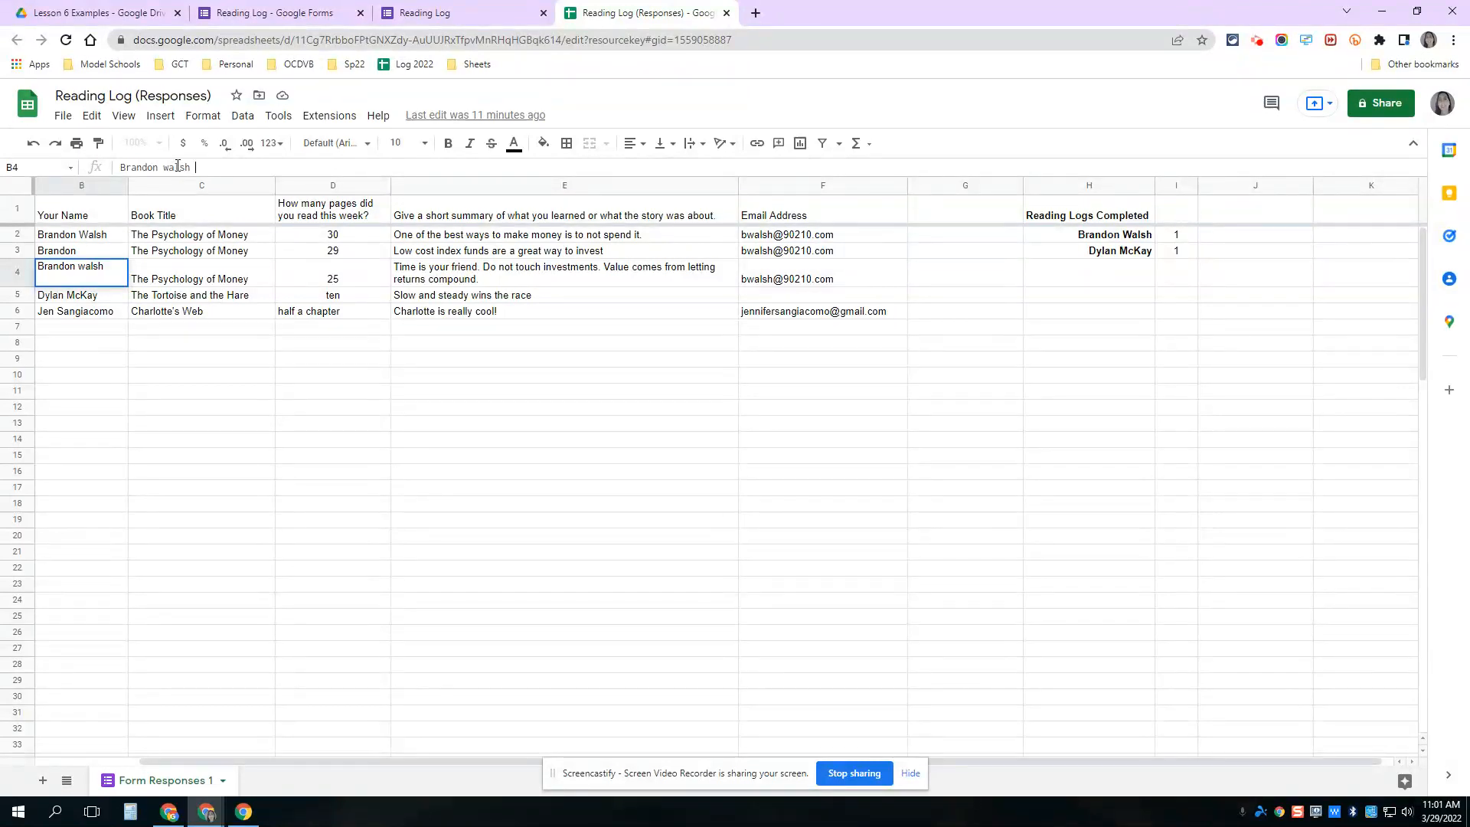
pyautogui.click(1177, 237)
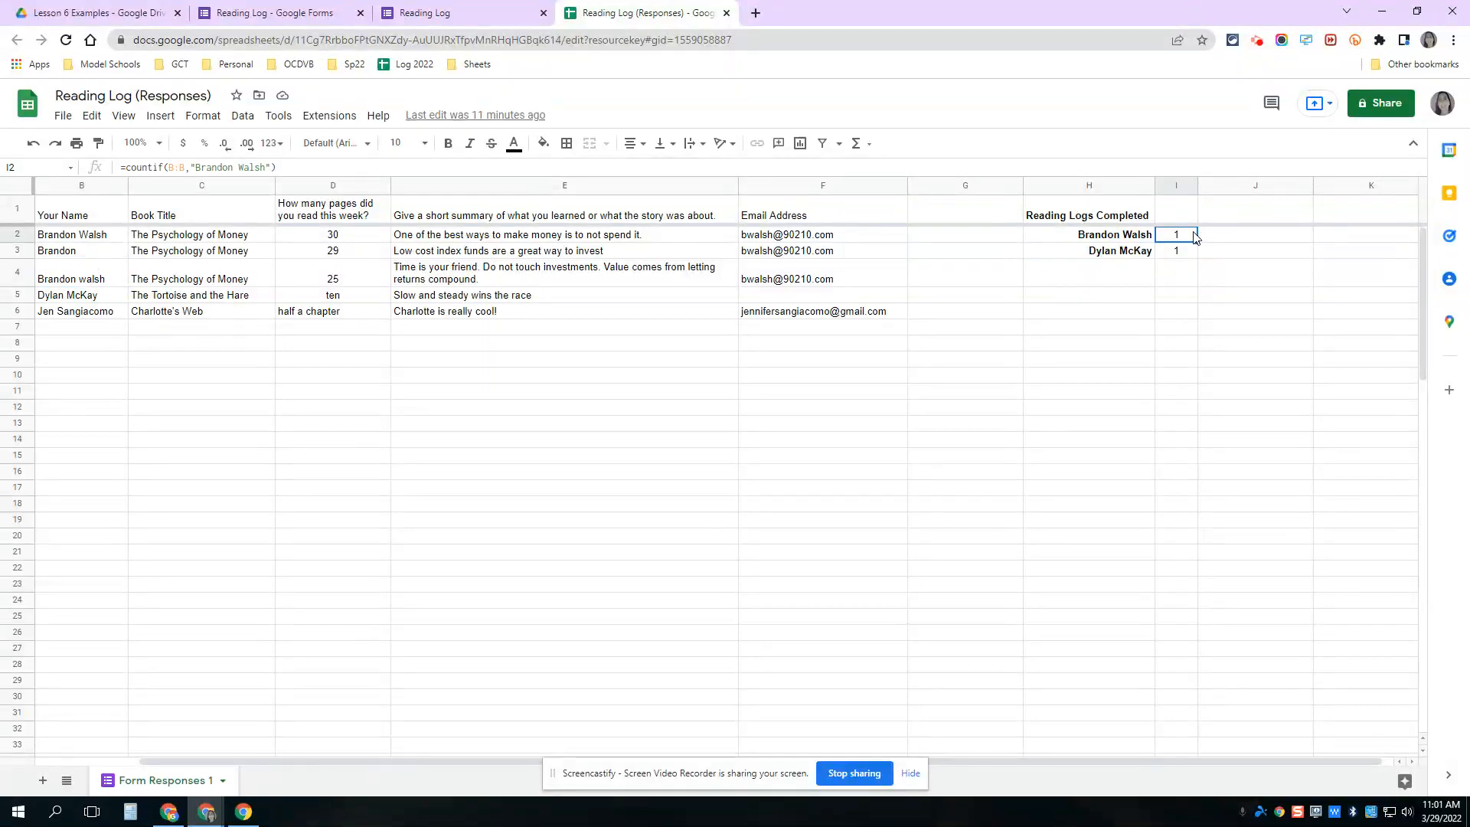
pyautogui.moveTo(773, 241)
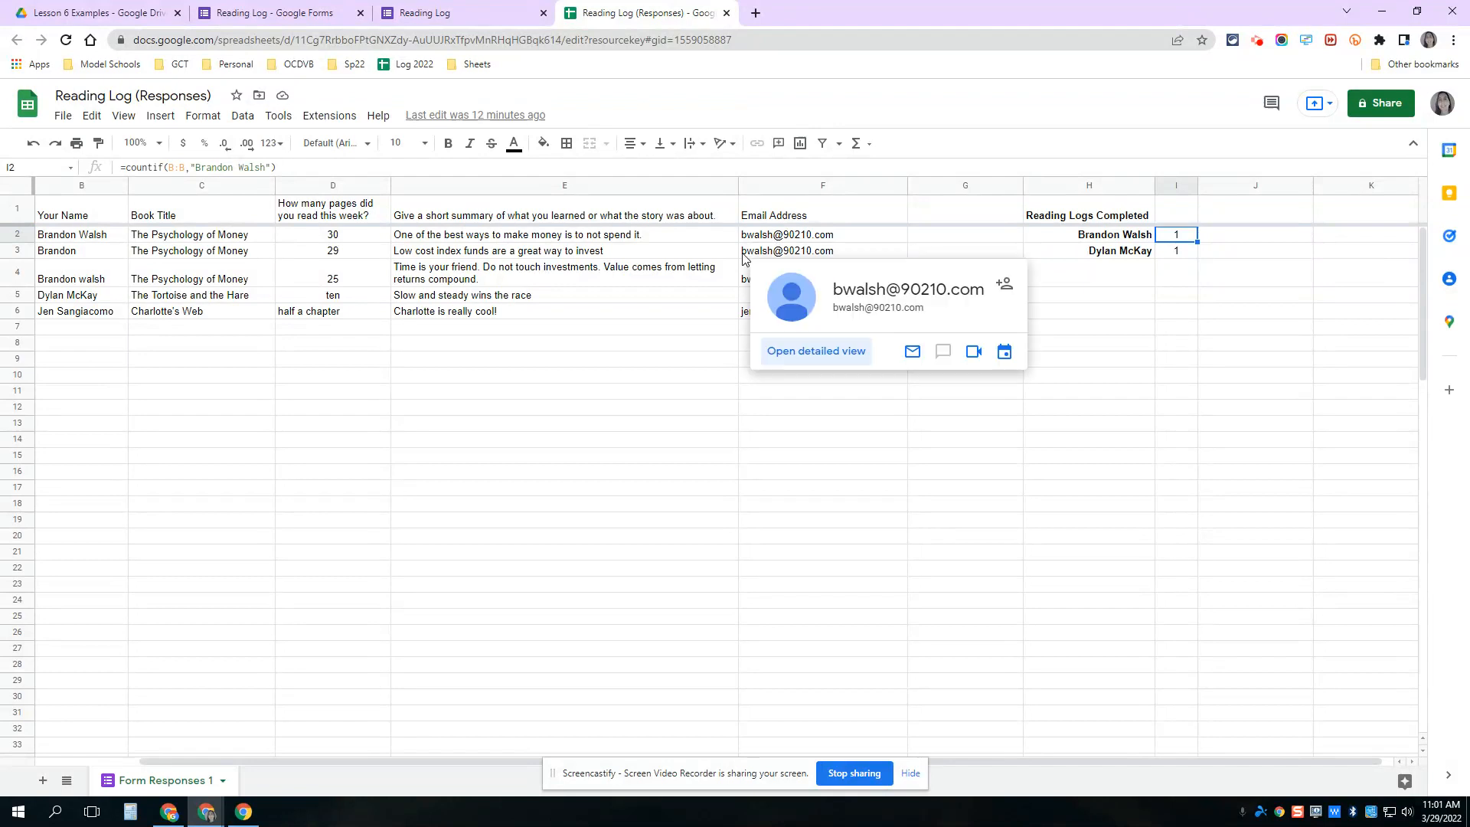
pyautogui.moveTo(748, 285)
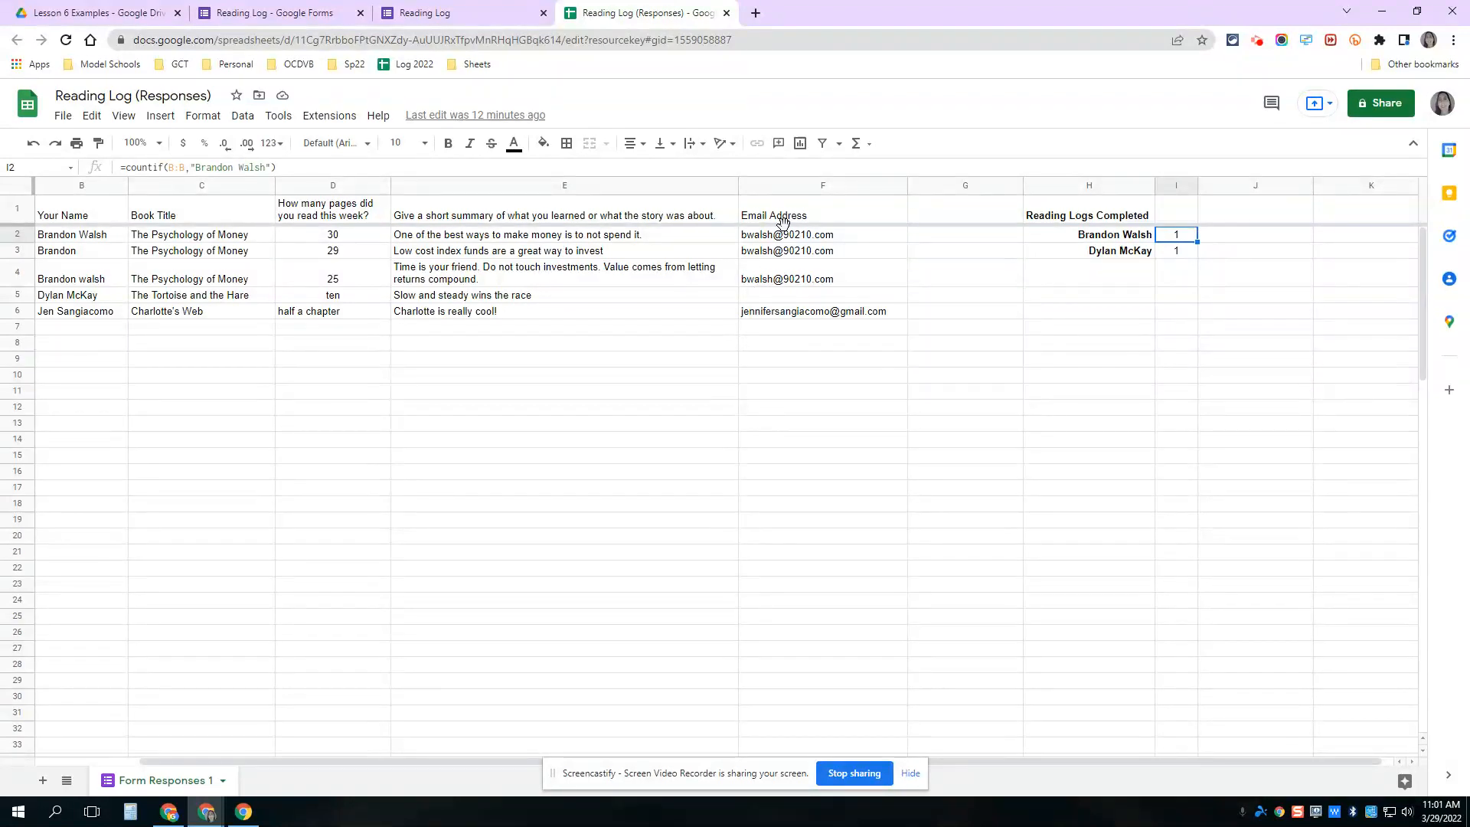
# - Rewrite the I2 COUNTIF formula to count logs by the student's email in column F
pyautogui.moveTo(782, 240)
pyautogui.click(168, 168)
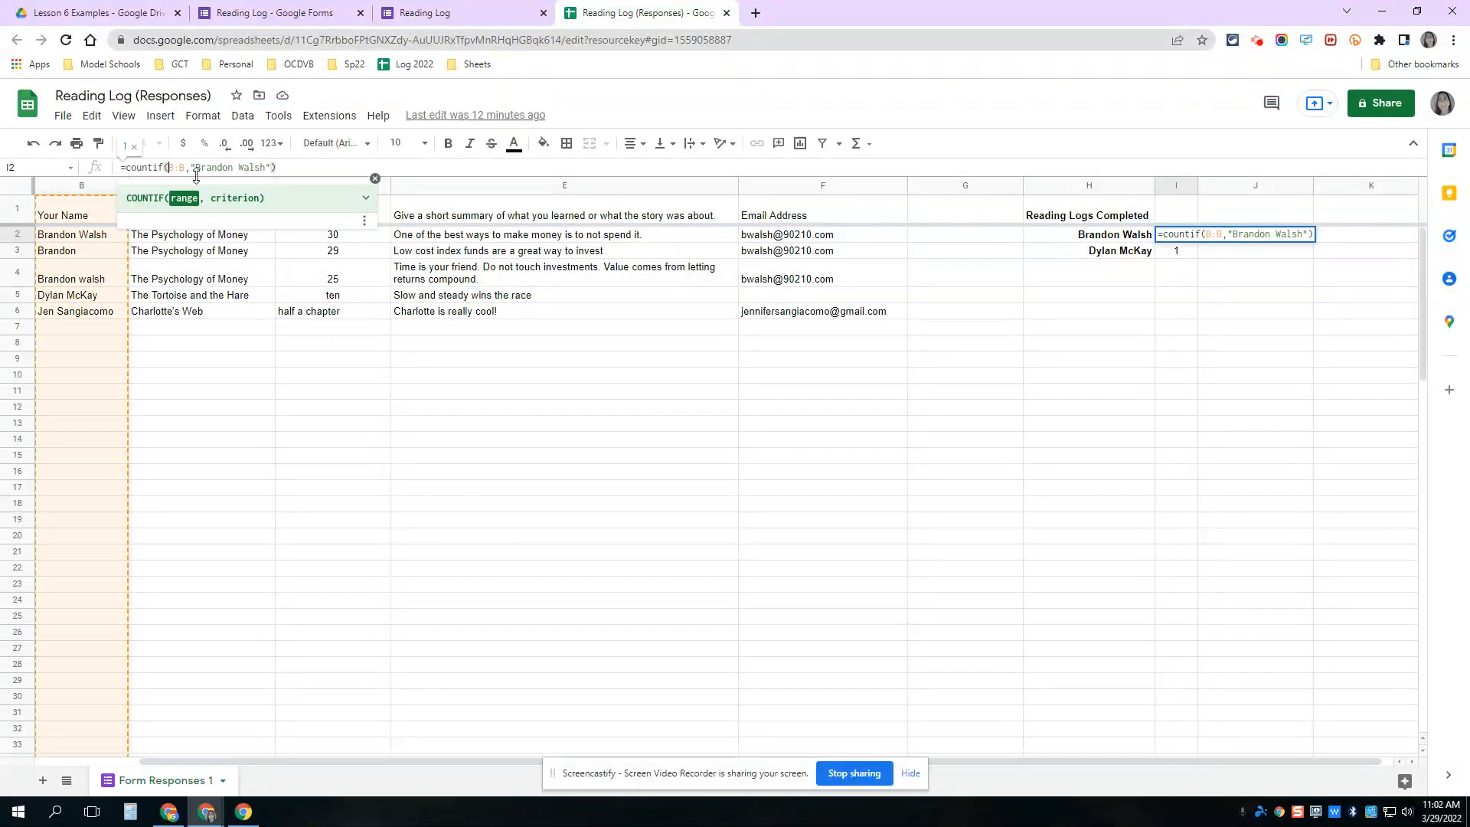
pyautogui.press('Delete')
pyautogui.write('F')
pyautogui.press('Right')
pyautogui.press('Right')
pyautogui.press('Right')
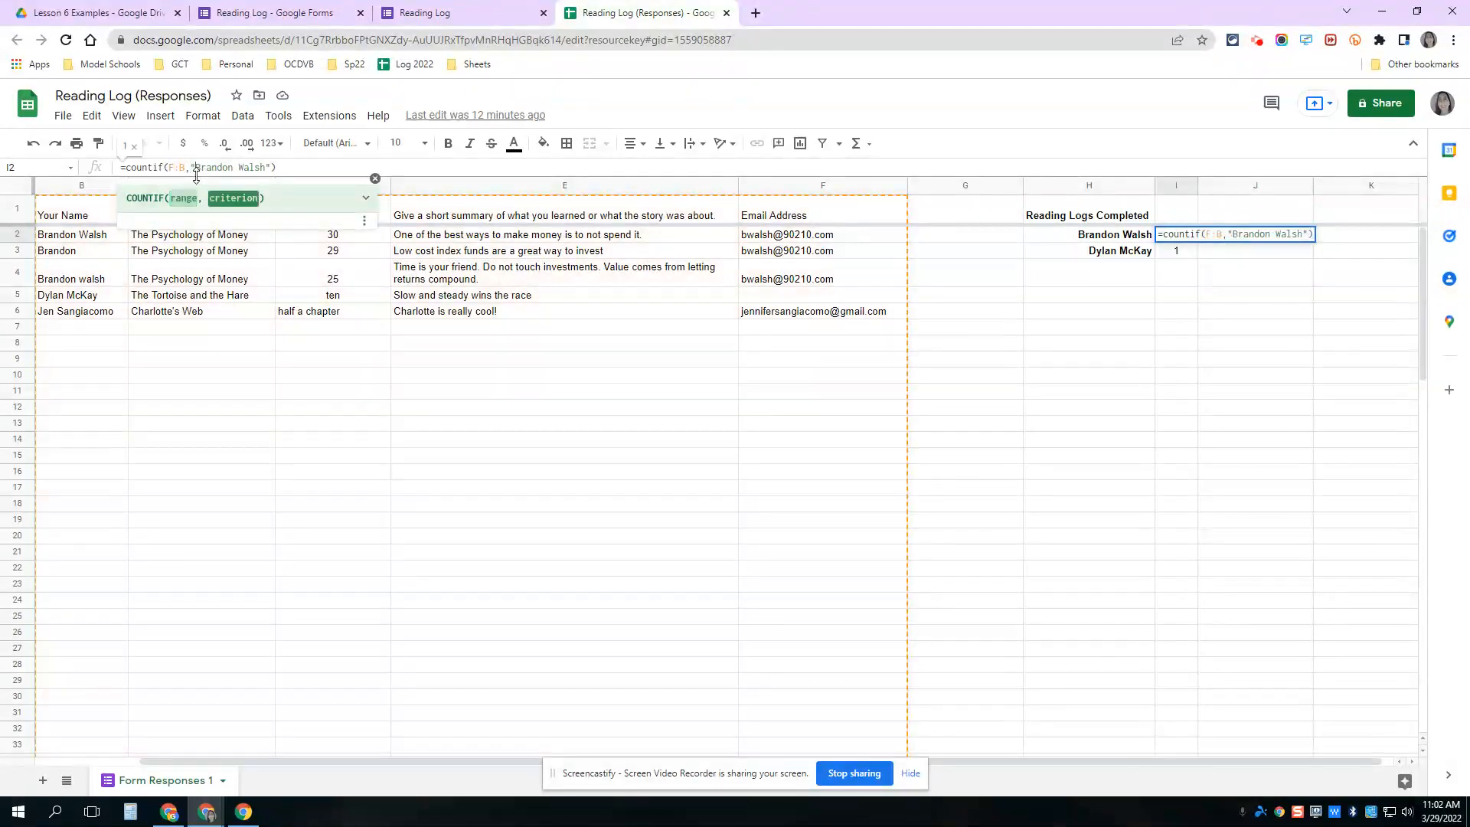
pyautogui.press('Left')
pyautogui.press('BackSpace')
pyautogui.write('F')
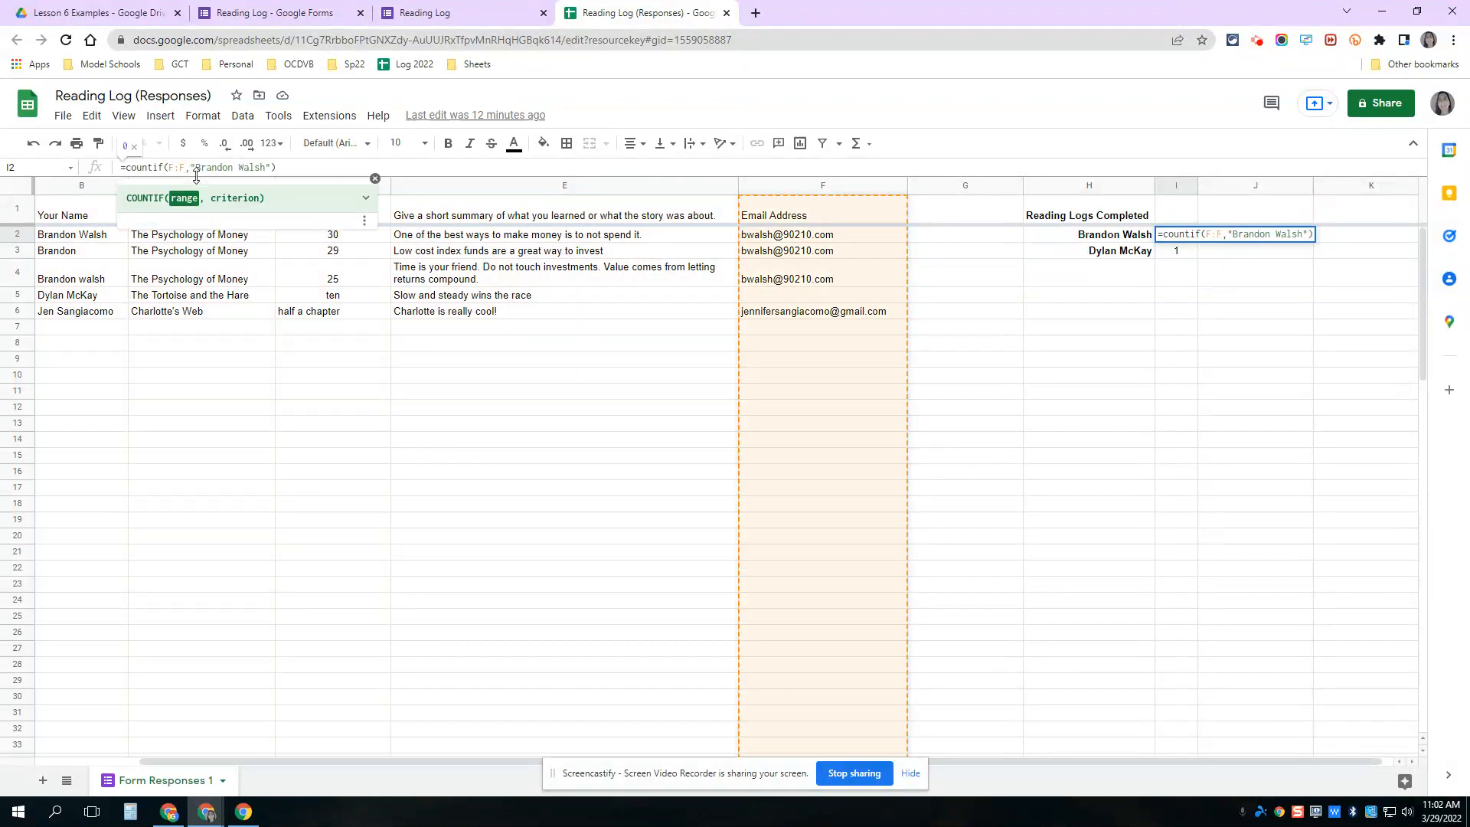
pyautogui.press('Right')
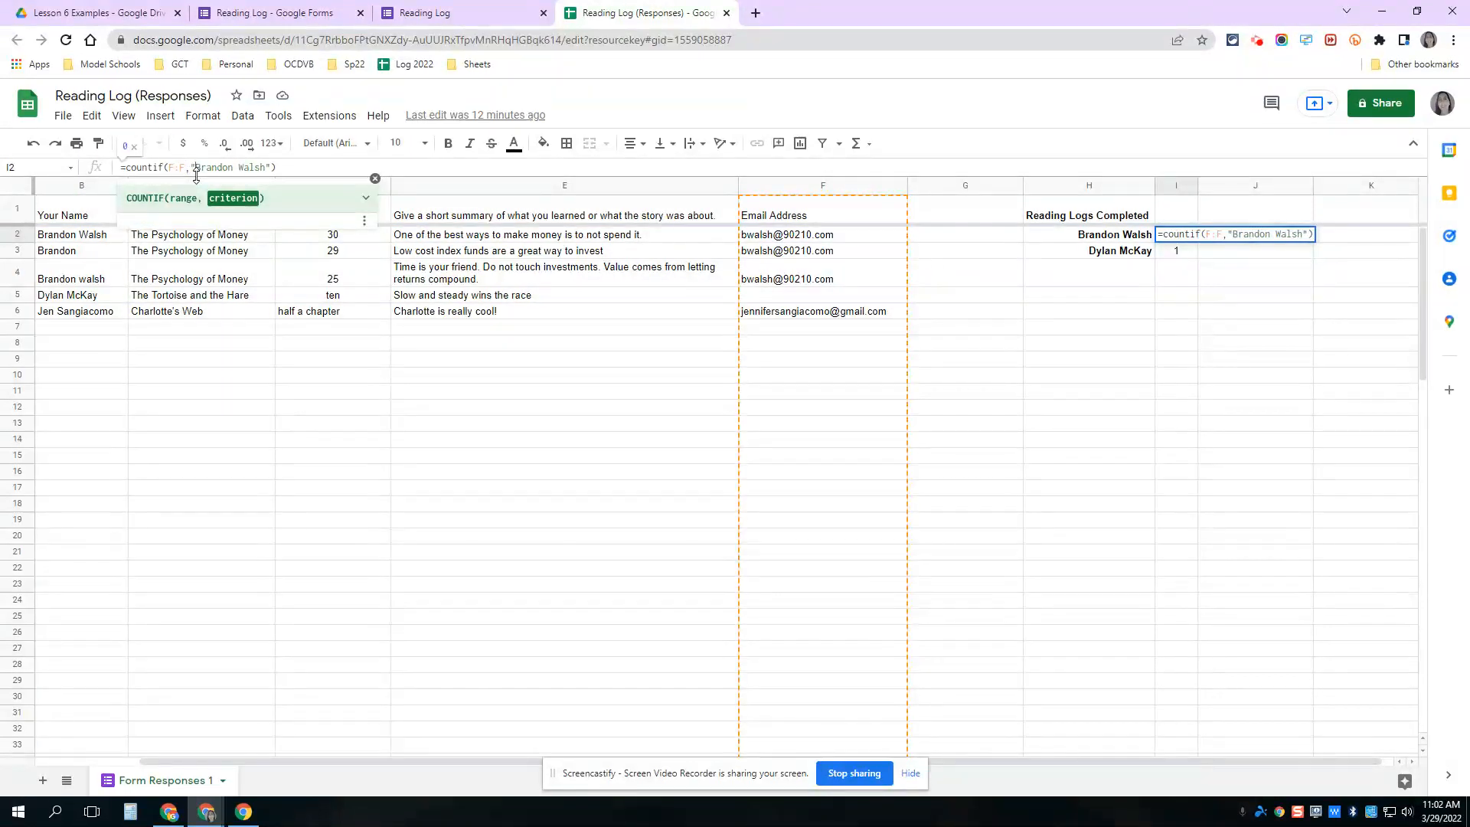
pyautogui.press('Delete')
pyautogui.press('Delete')
pyautogui.press('Delete')
pyautogui.press('Delete')
pyautogui.press('Delete')
pyautogui.press('Delete')
pyautogui.press('Delete')
pyautogui.press('Delete')
pyautogui.press('Delete')
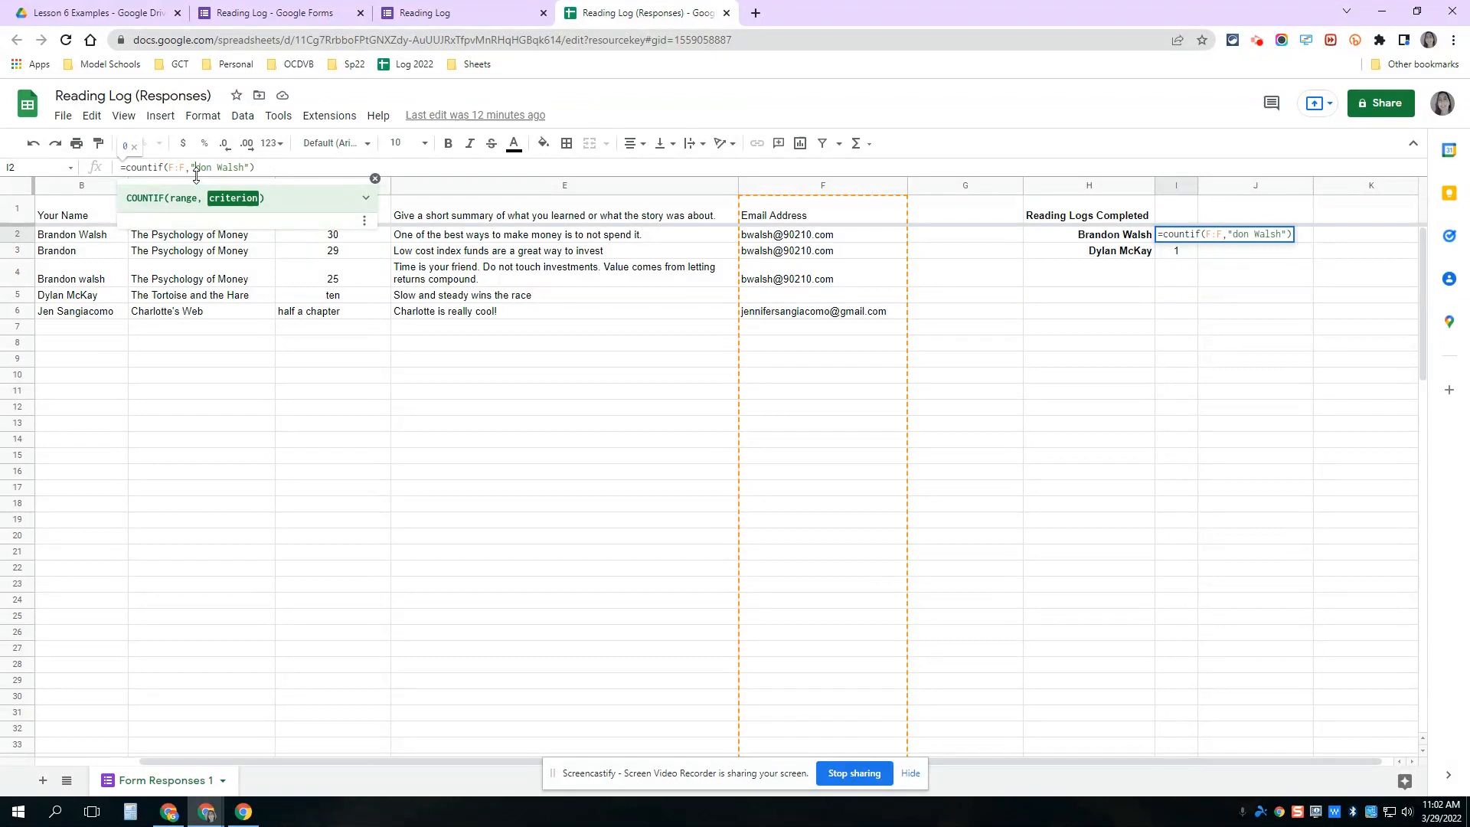
pyautogui.press('Delete')
pyautogui.press('Delete')
pyautogui.press('Delete')
pyautogui.press('Delete')
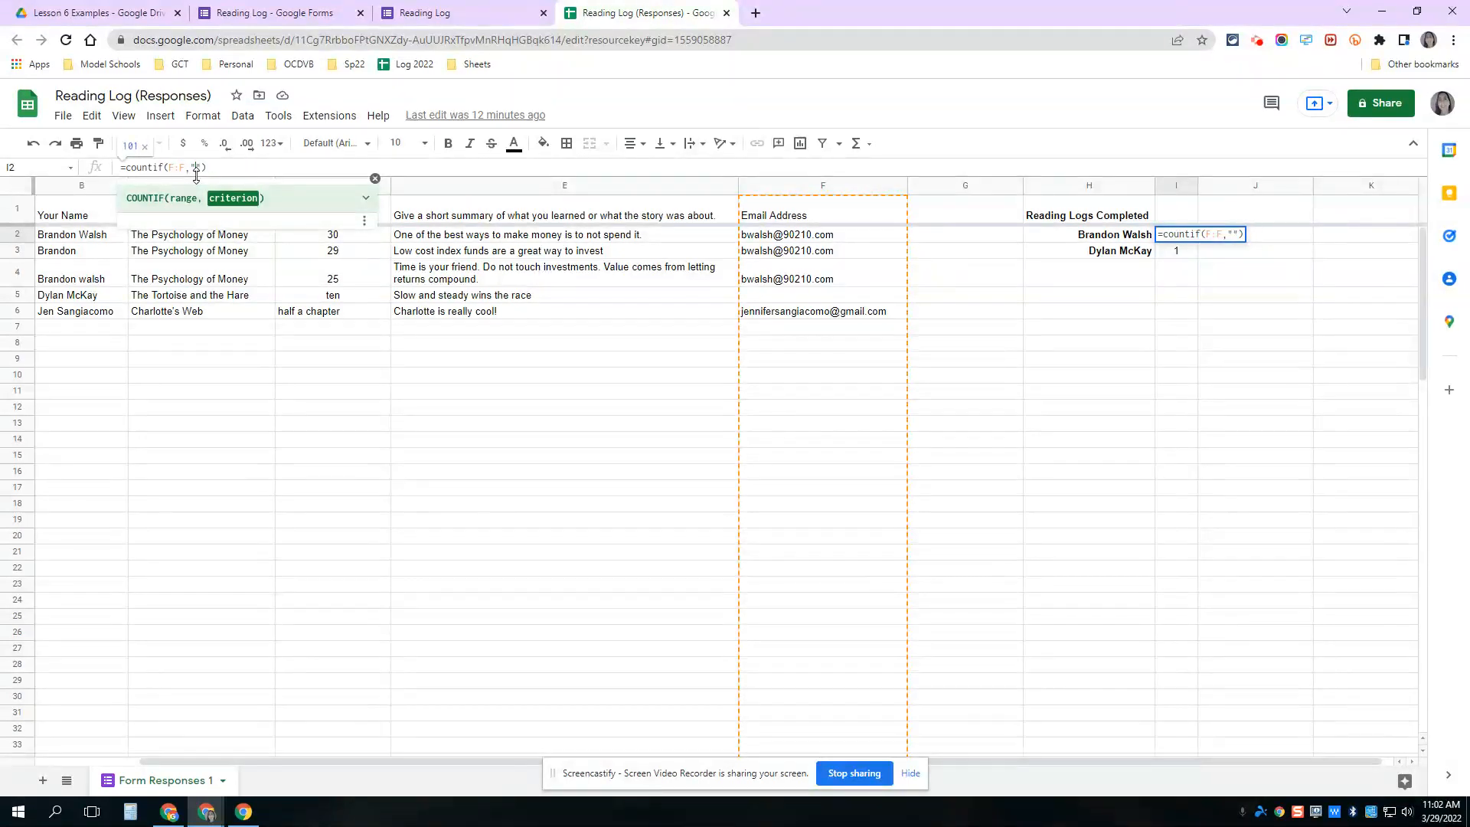
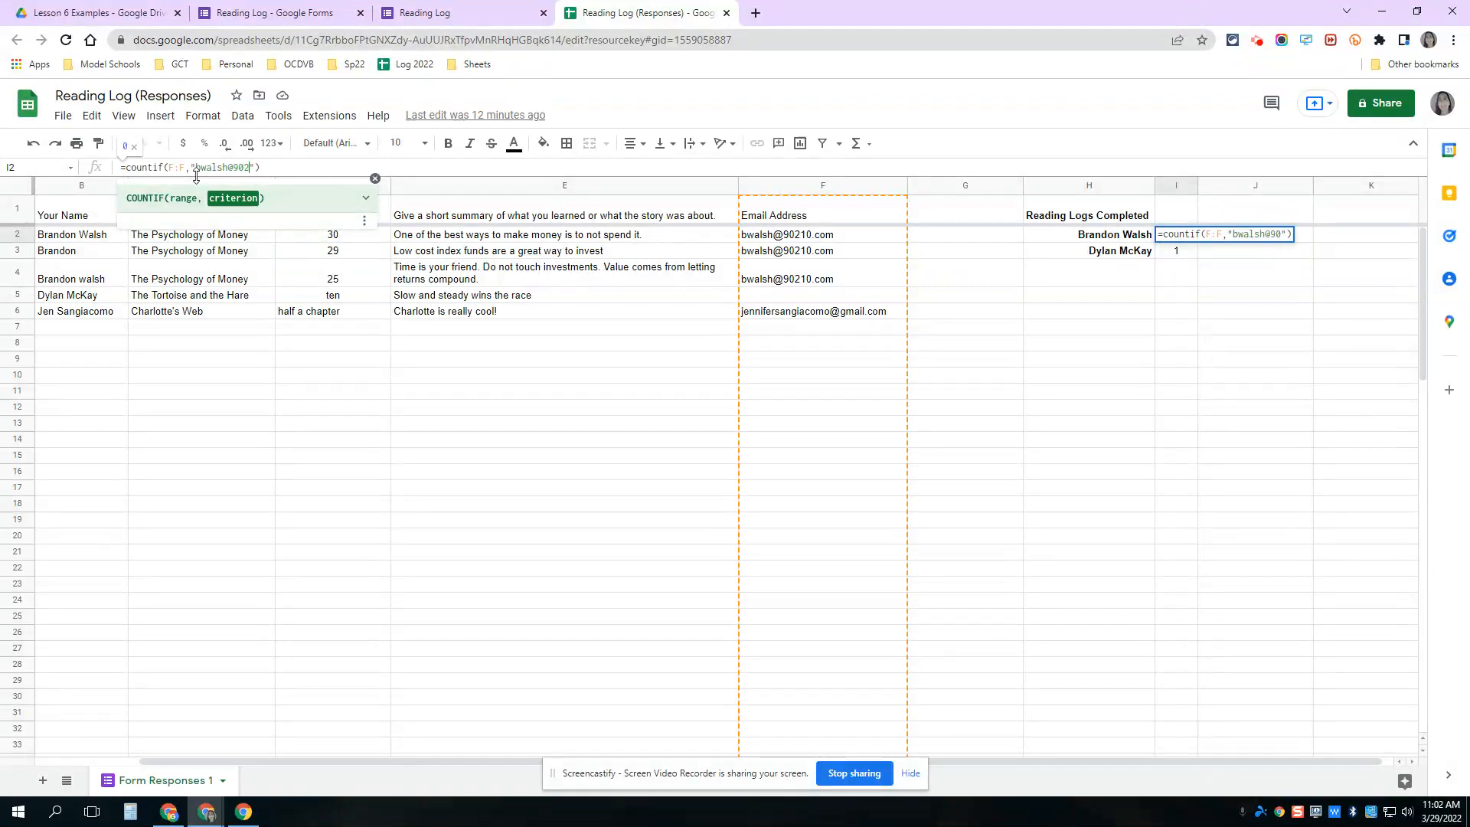
pyautogui.press('Return')
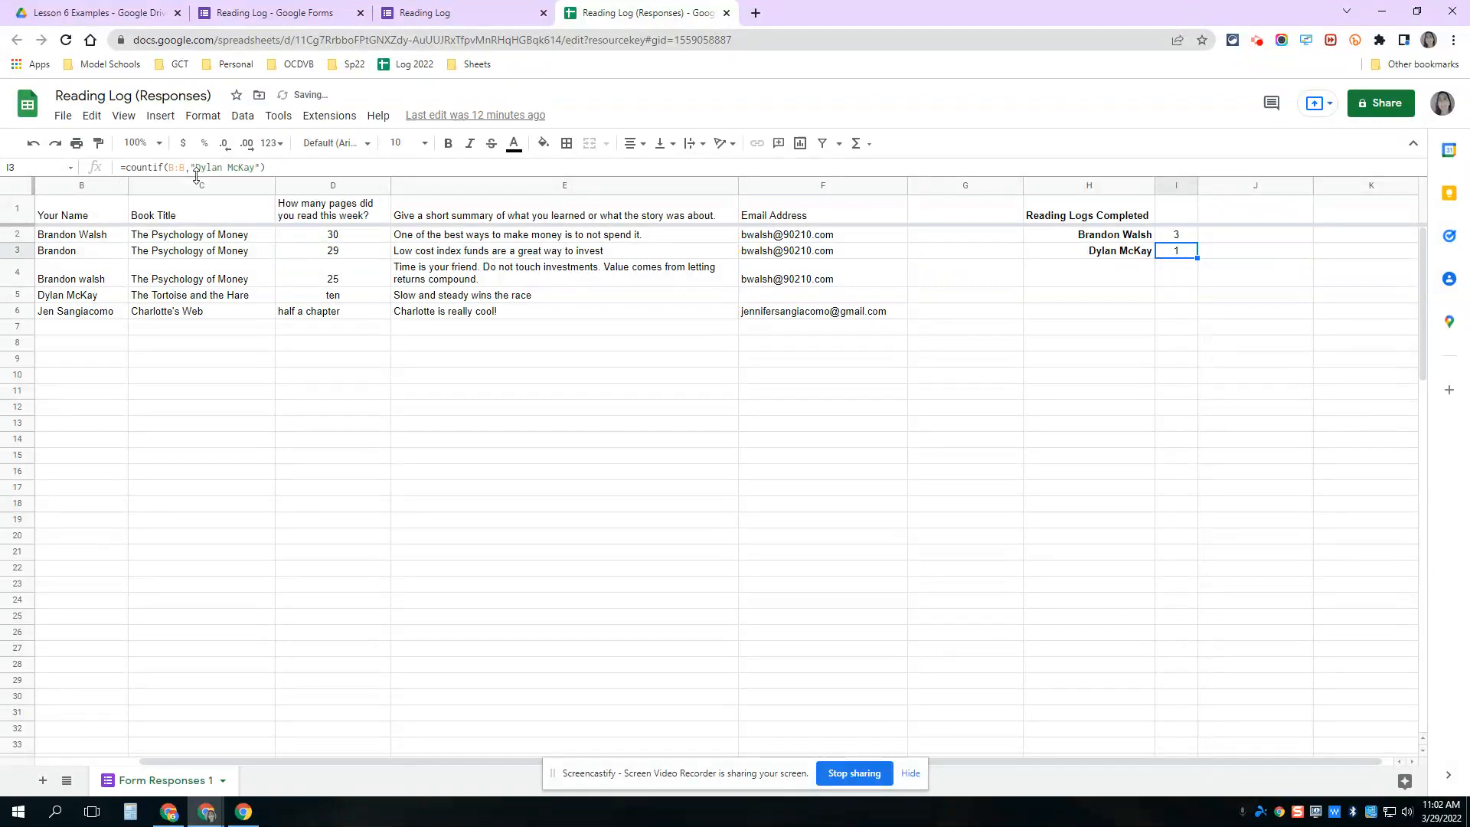
pyautogui.click(1179, 239)
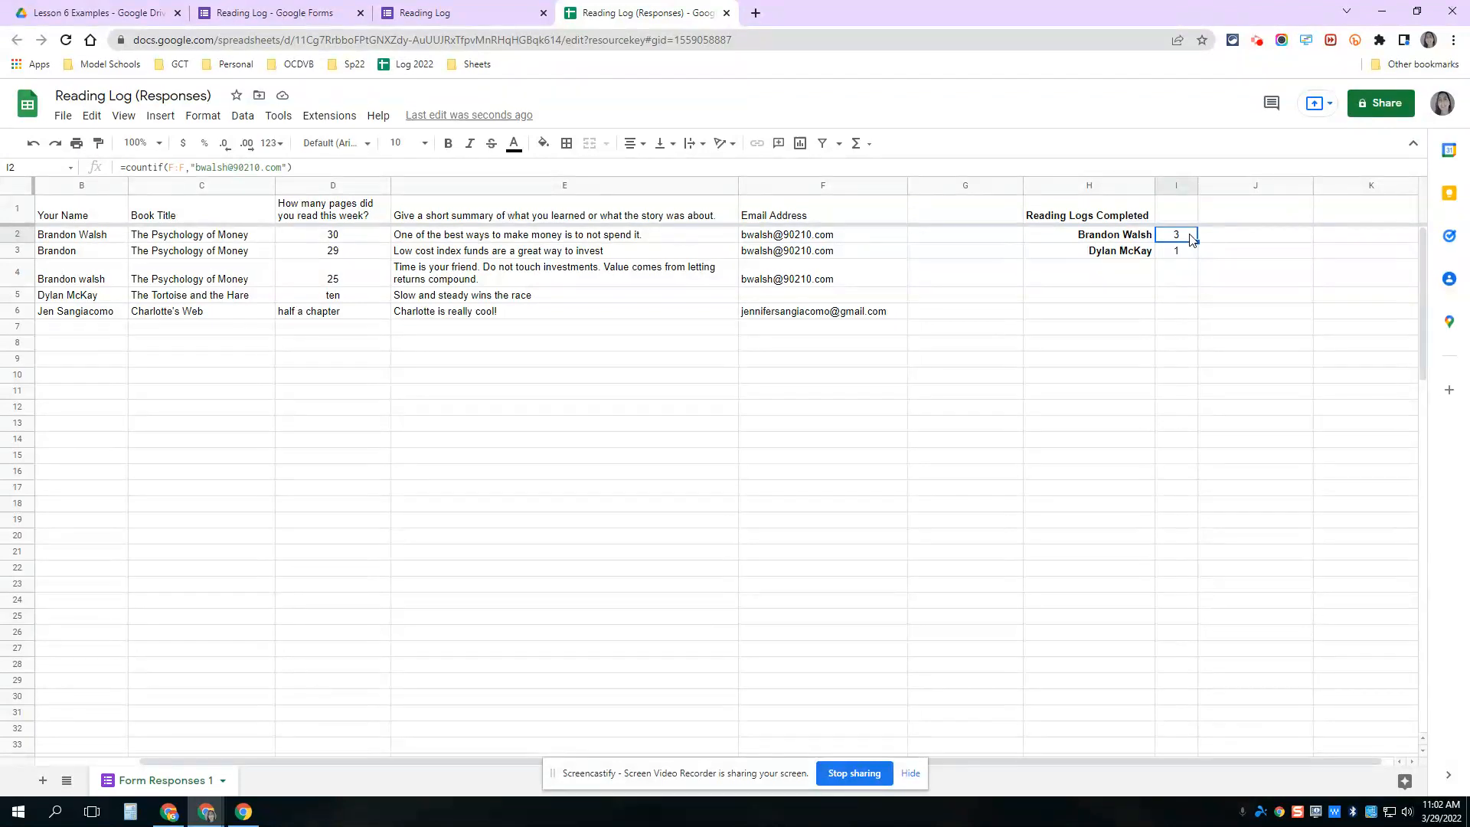
# - Replace the names in B3 and B4 with the student's full, properly capitalised name
pyautogui.click(75, 239)
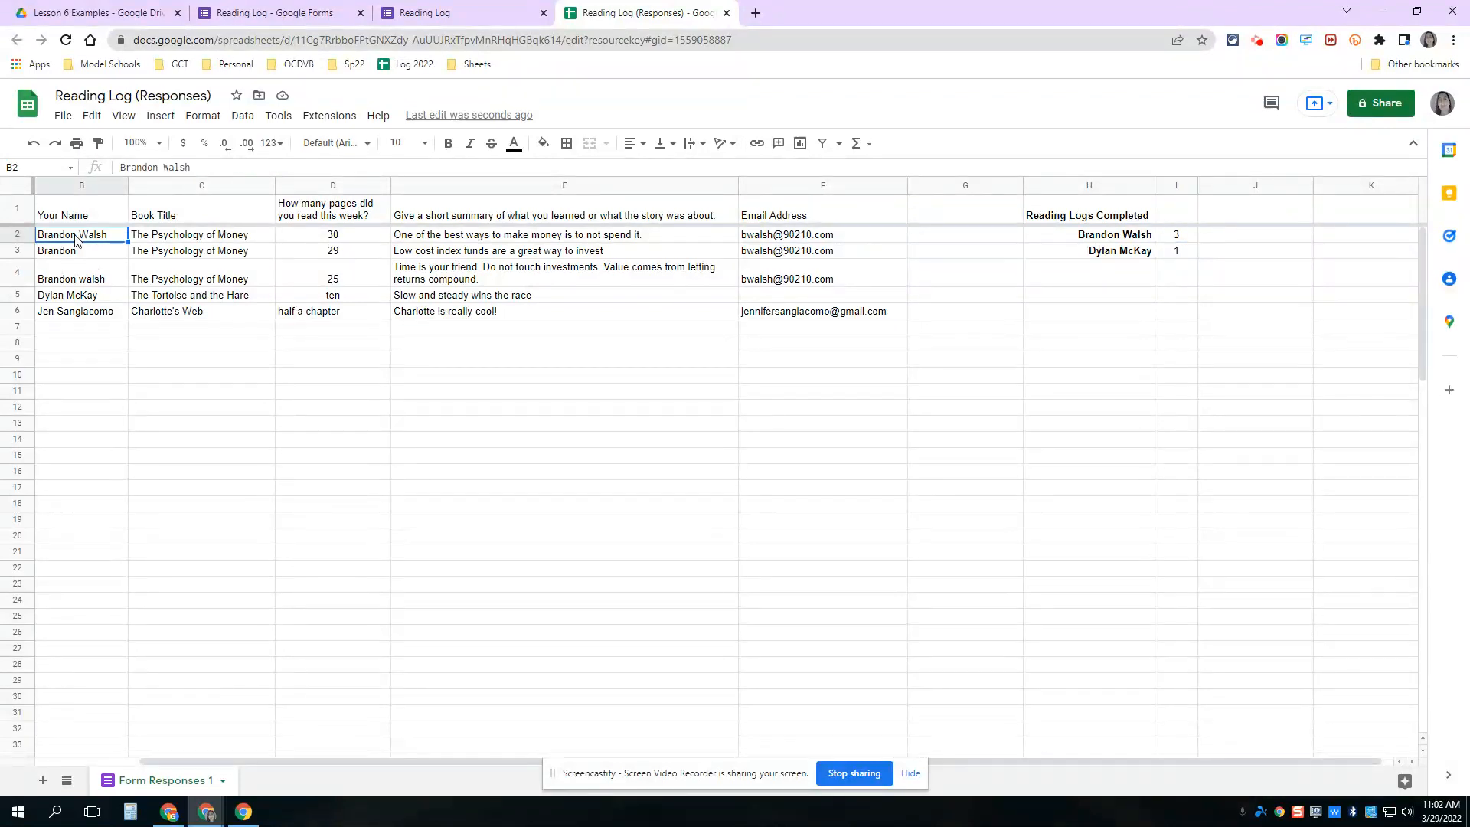
pyautogui.press('Down')
pyautogui.press('Return')
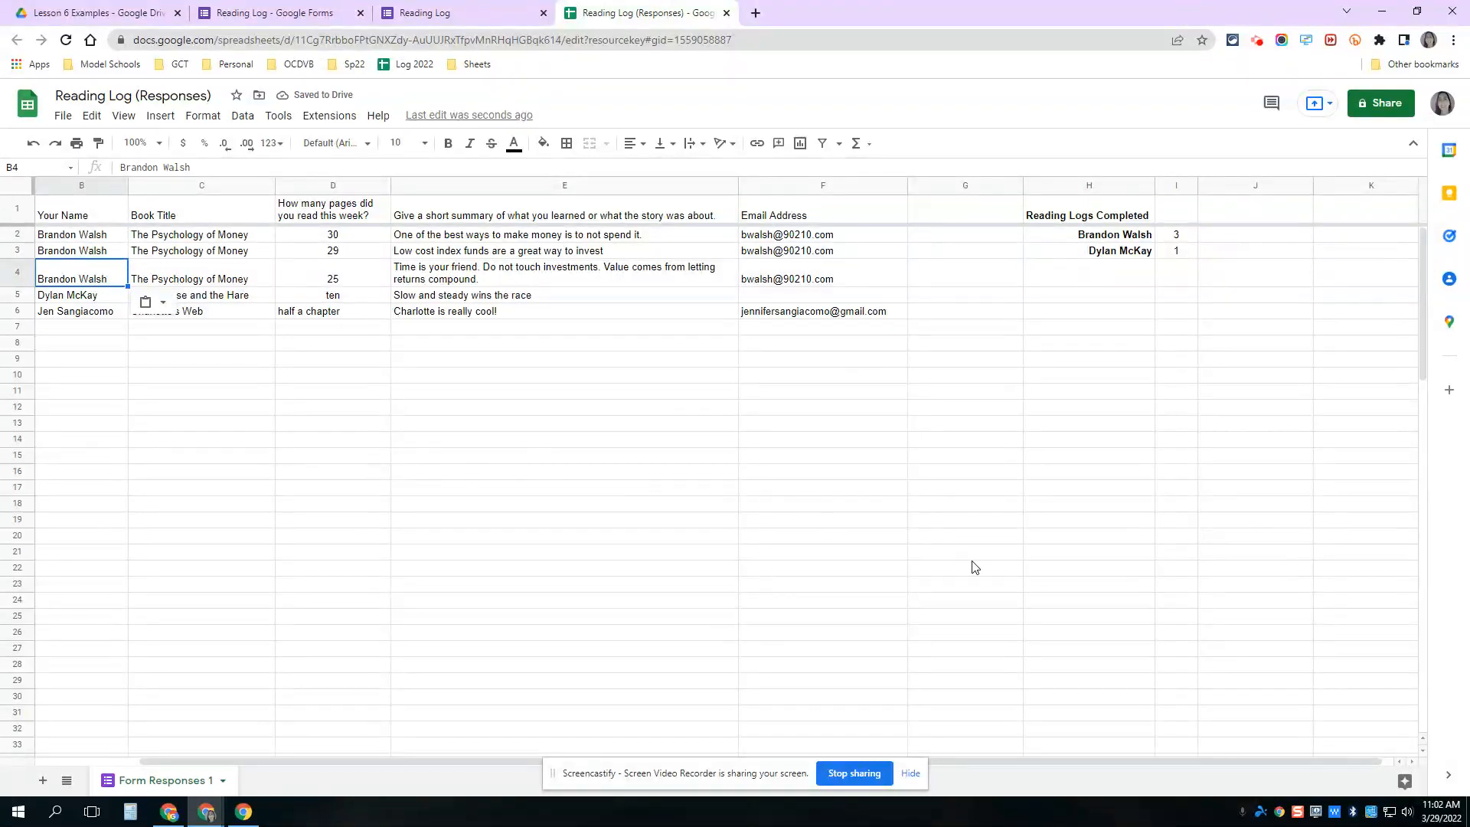
pyautogui.click(253, 10)
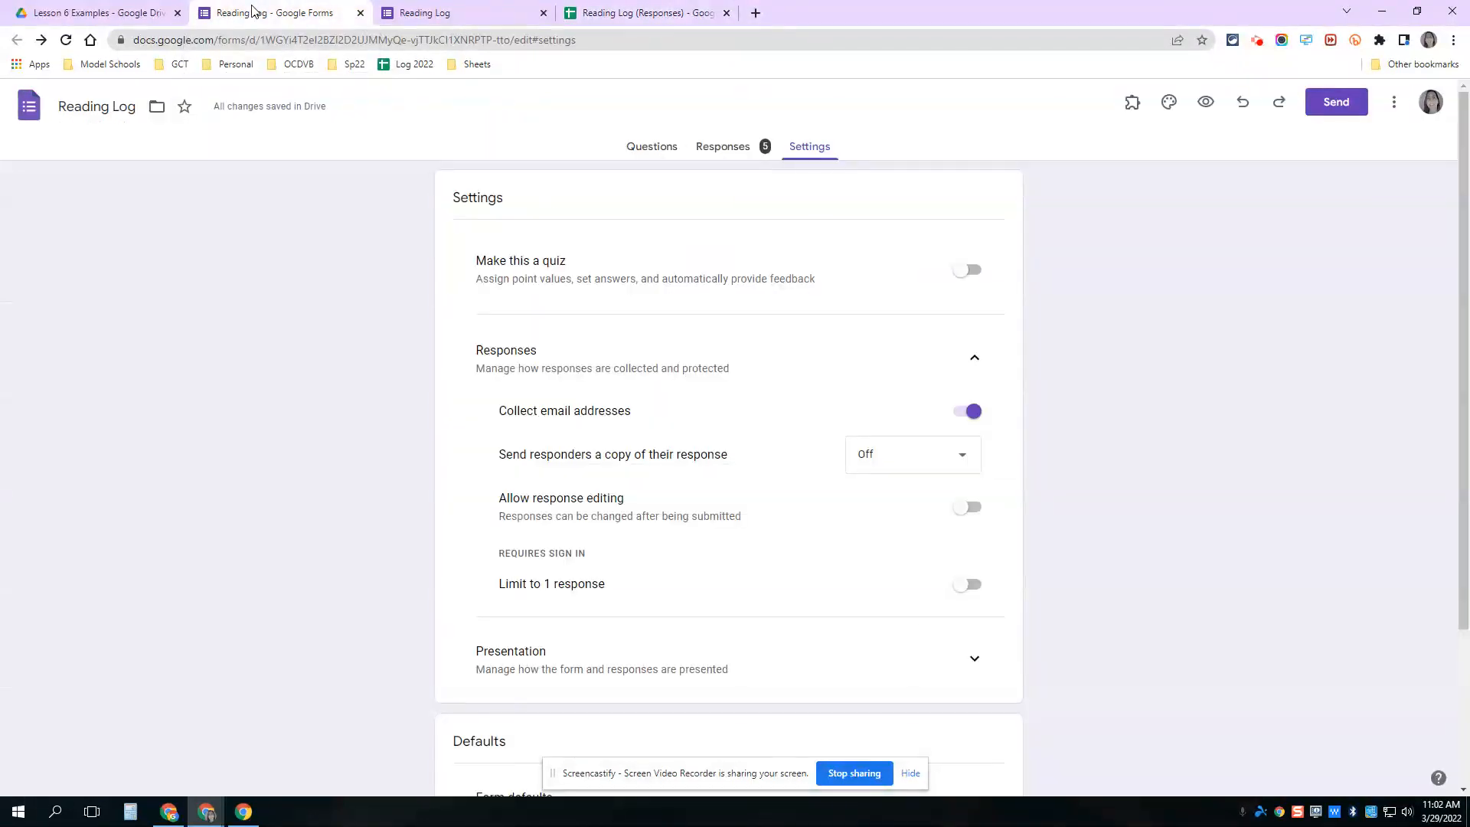
# - Add response validation to the 'How many pages did you read this week?' question
pyautogui.click(656, 147)
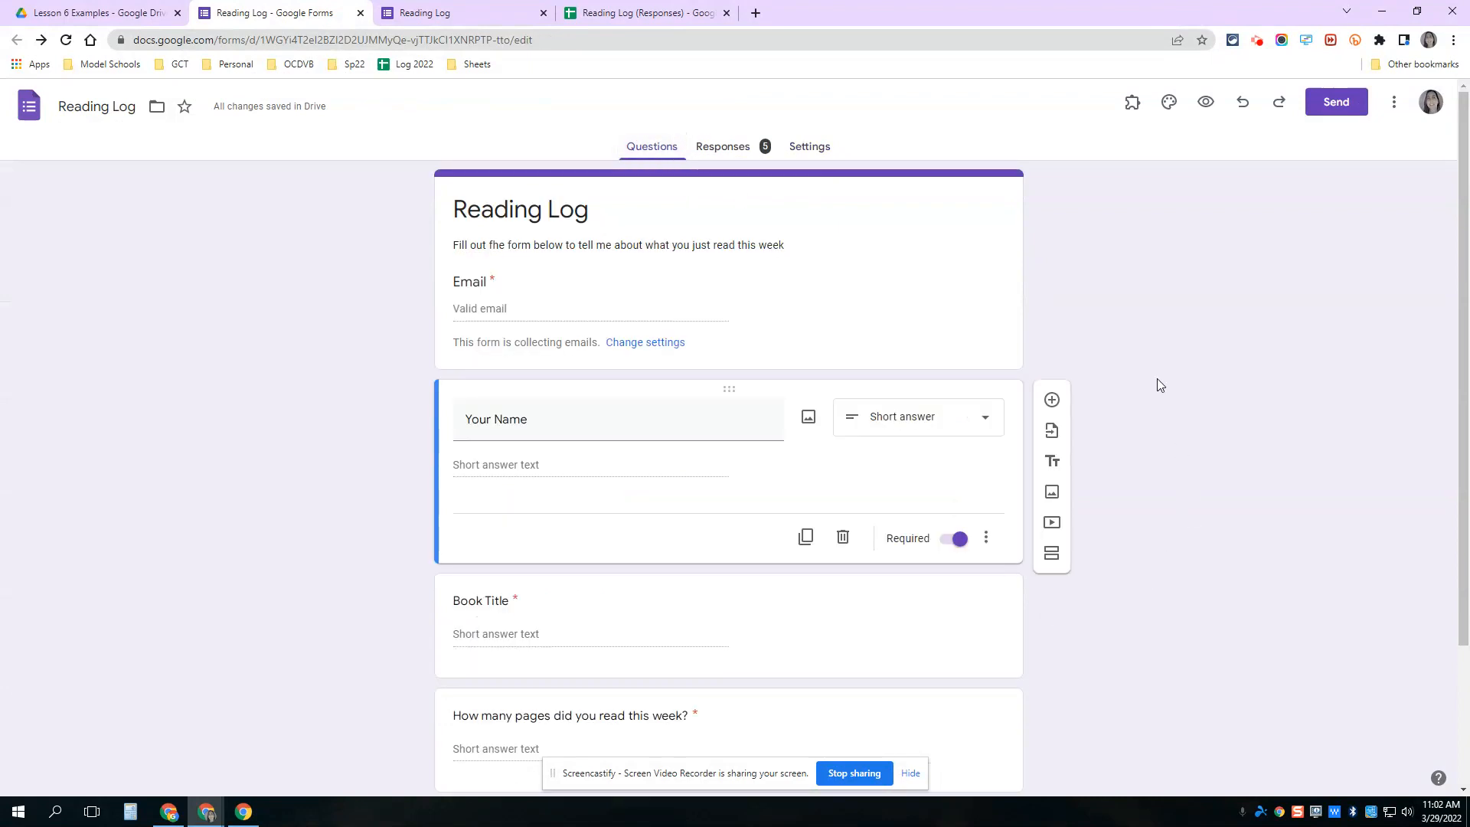
pyautogui.scroll(-2, 1156, 383)
pyautogui.scroll(-1, 1154, 380)
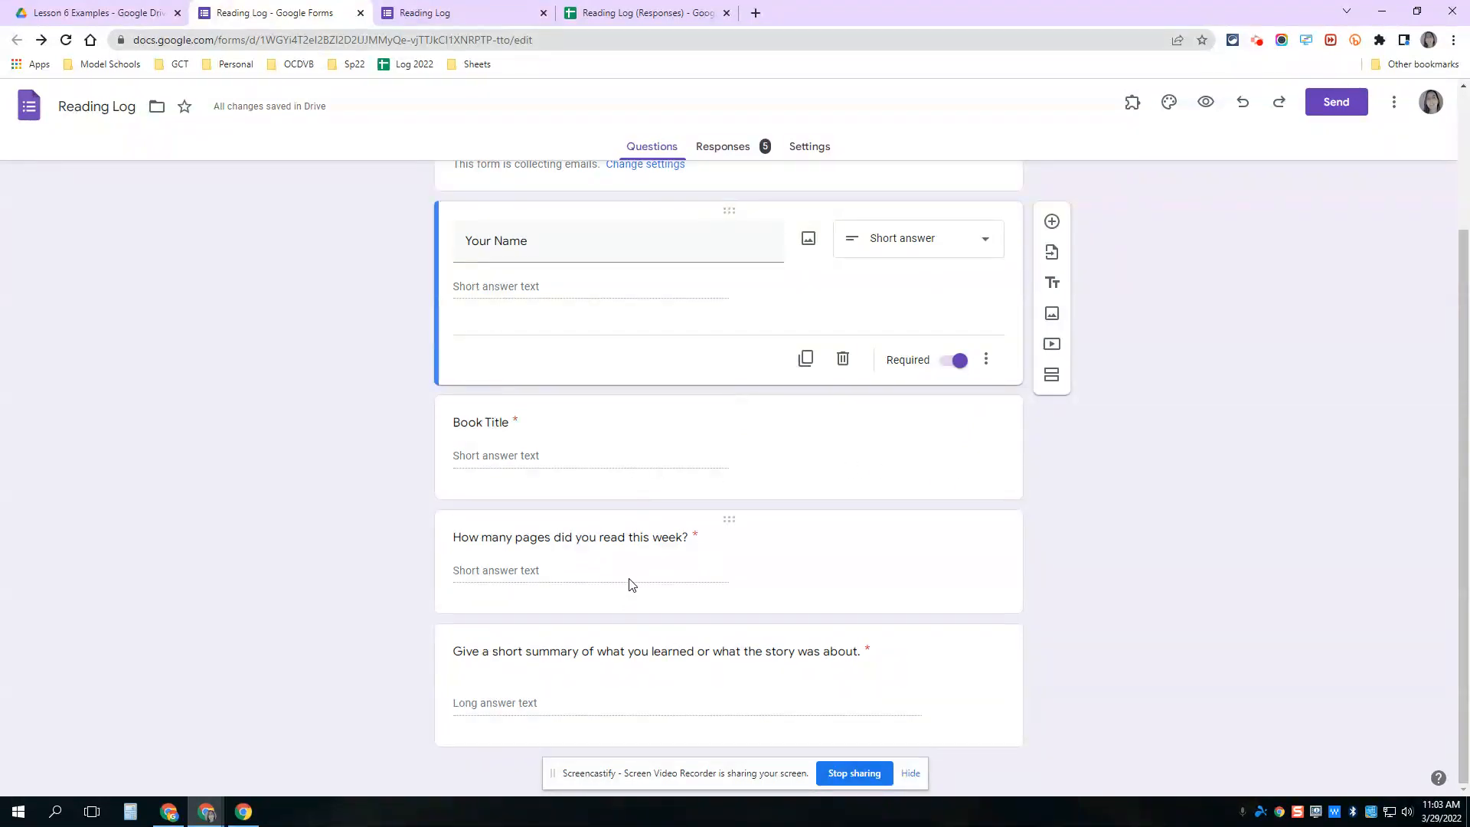
pyautogui.click(647, 570)
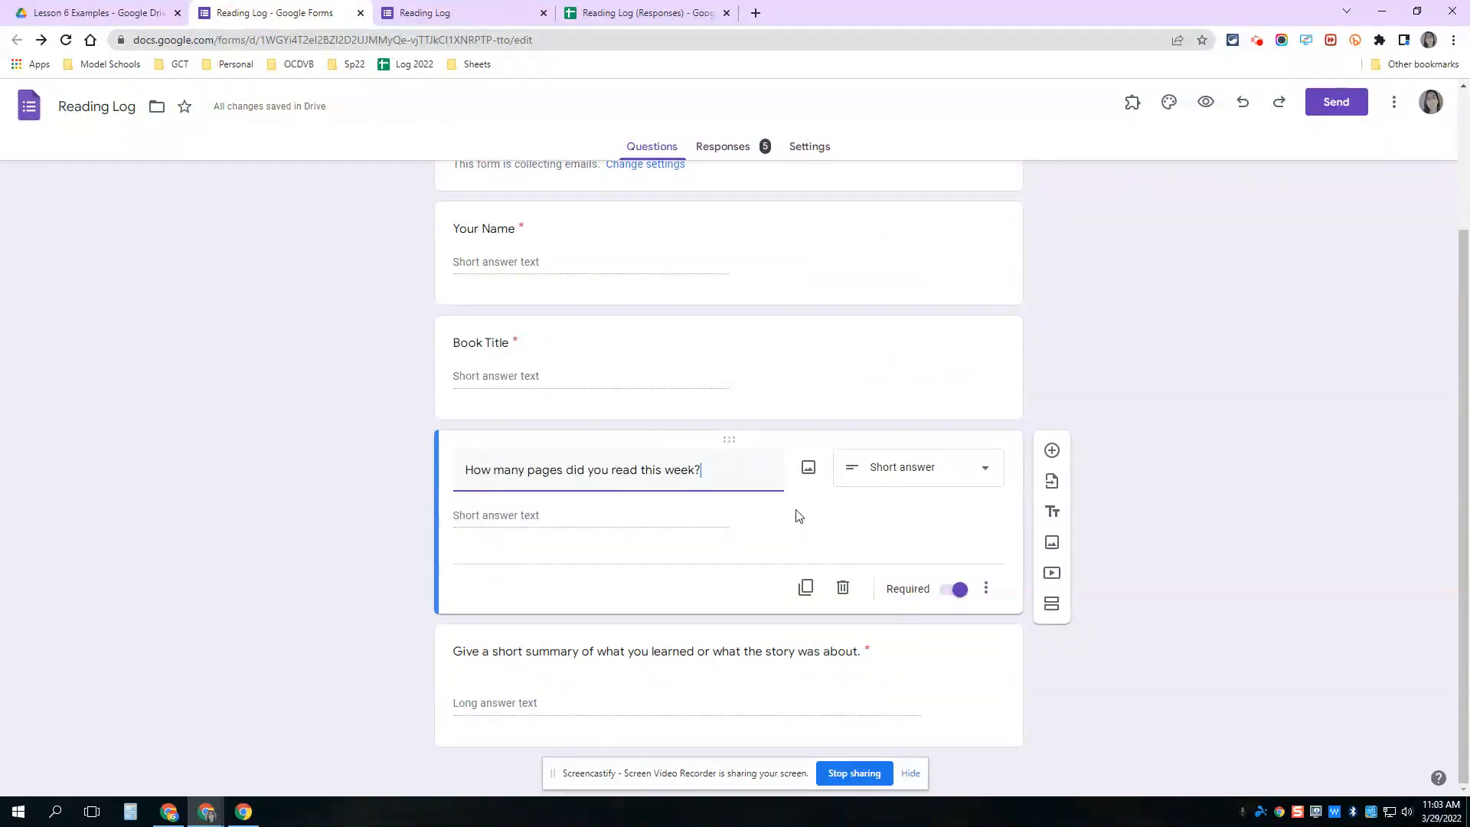
pyautogui.click(986, 590)
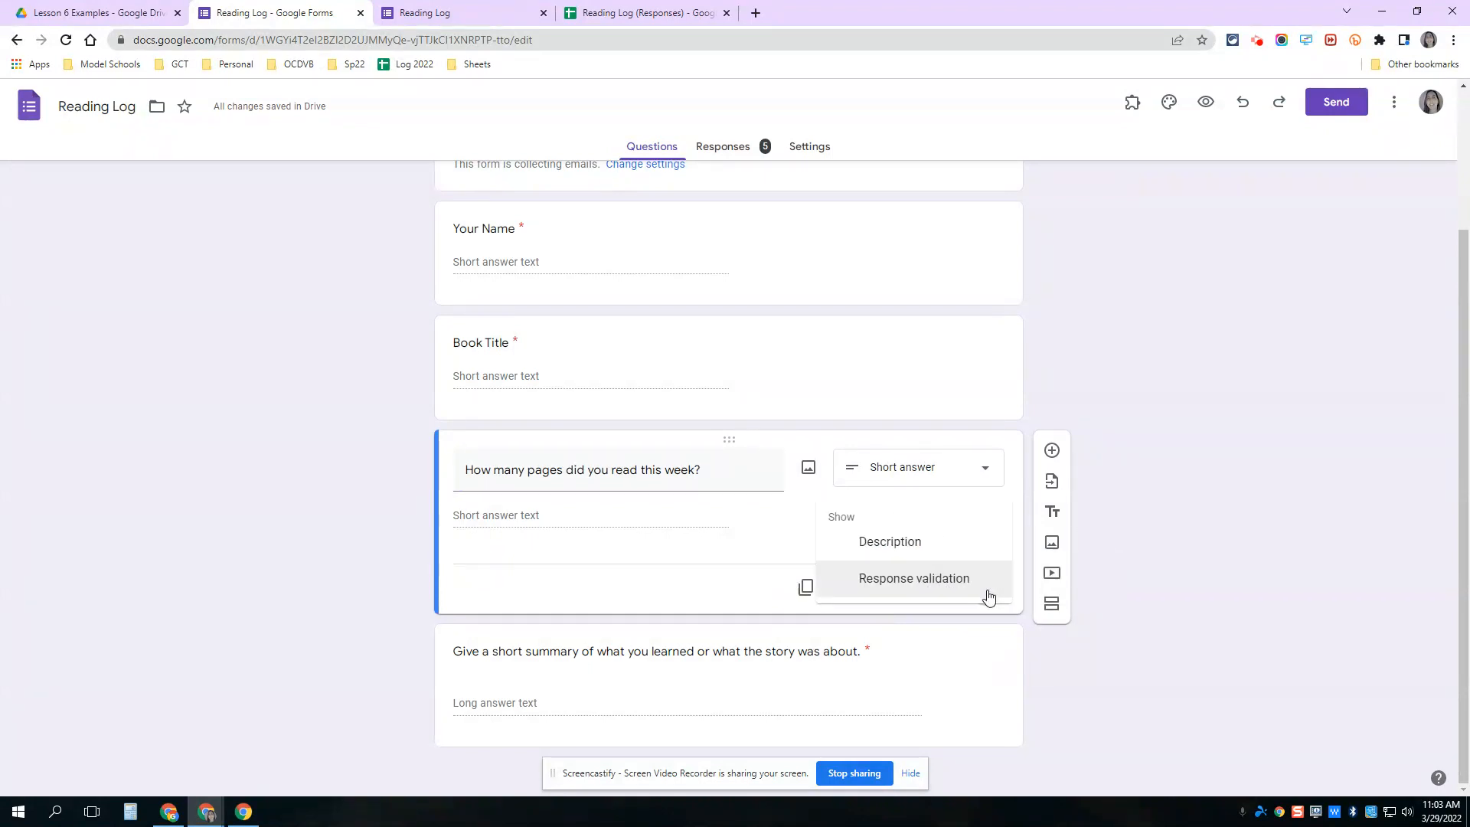
pyautogui.click(968, 586)
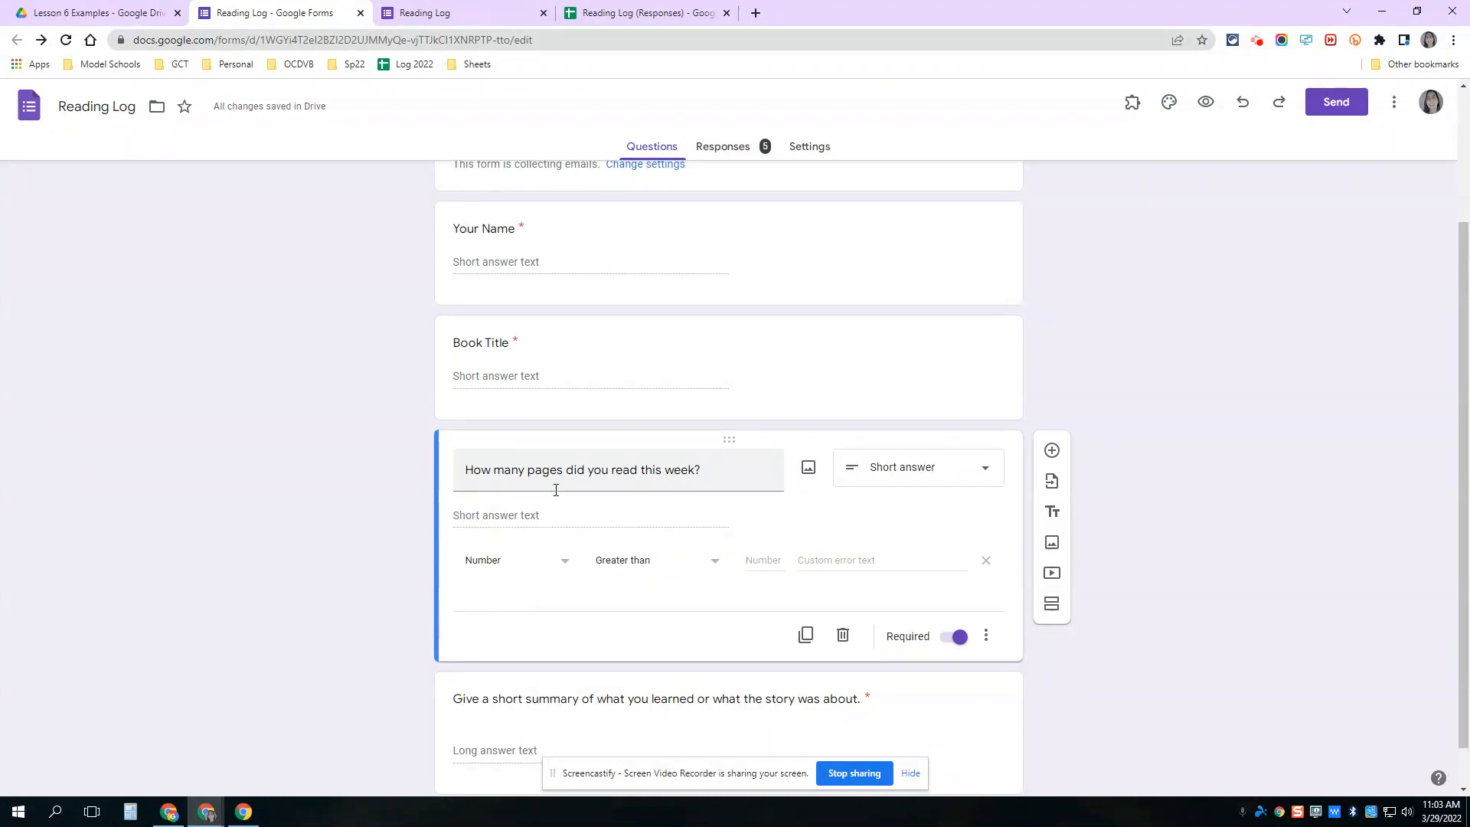
pyautogui.click(666, 11)
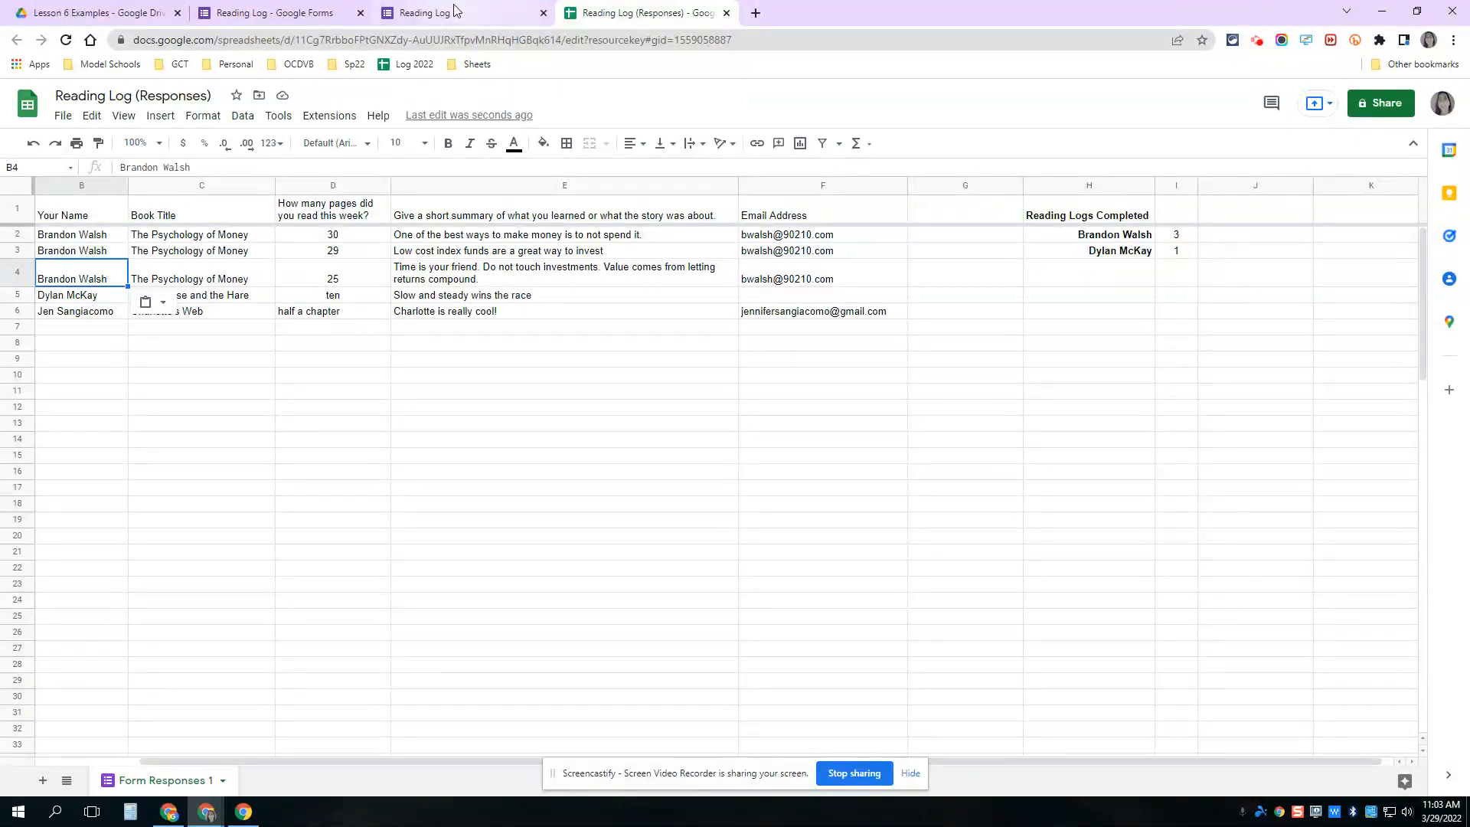
# - Set the pages validation to Number, Between 0 and 1000
pyautogui.click(240, 7)
pyautogui.click(509, 565)
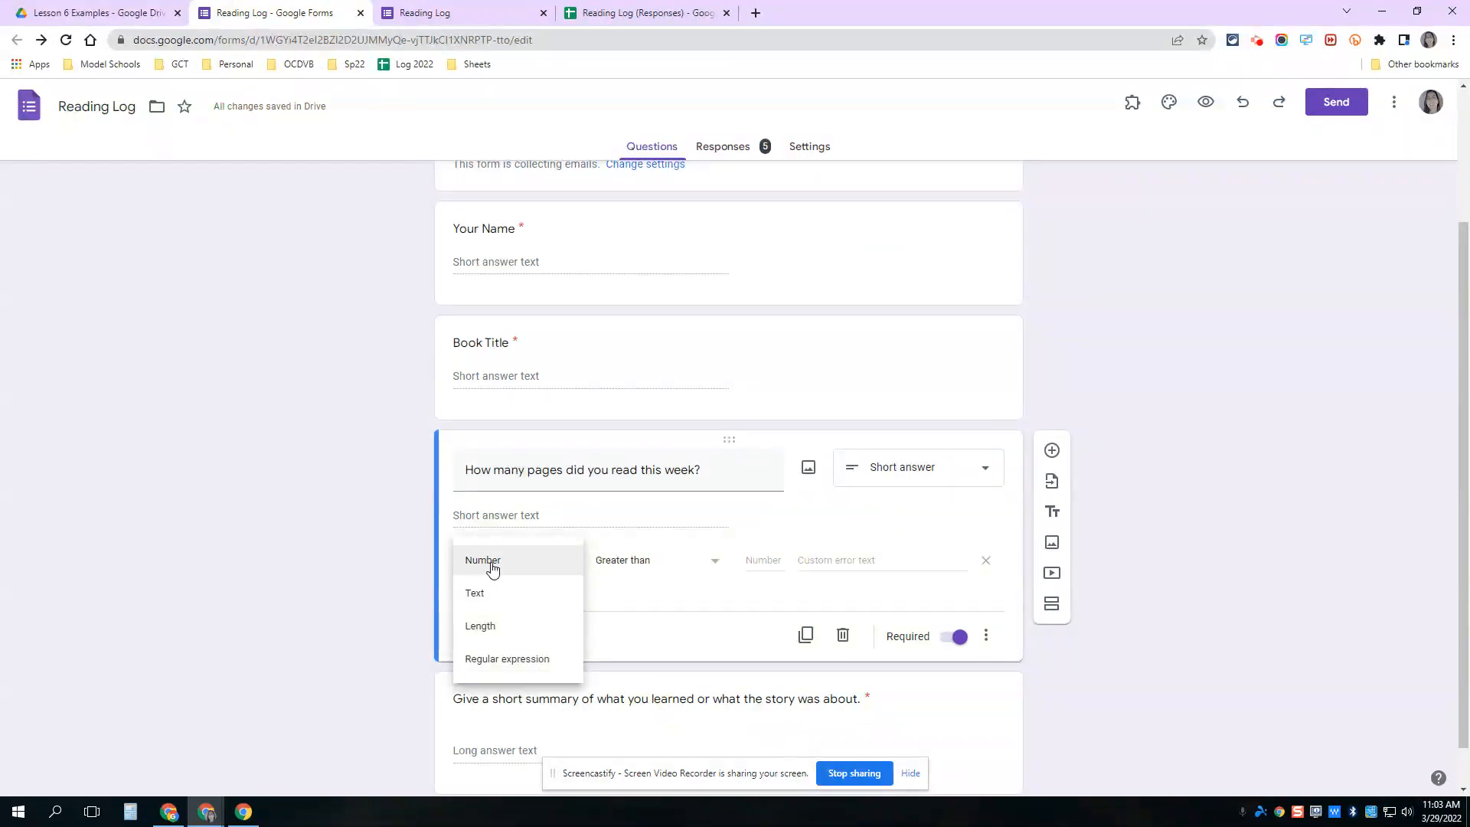
pyautogui.click(492, 566)
pyautogui.click(657, 568)
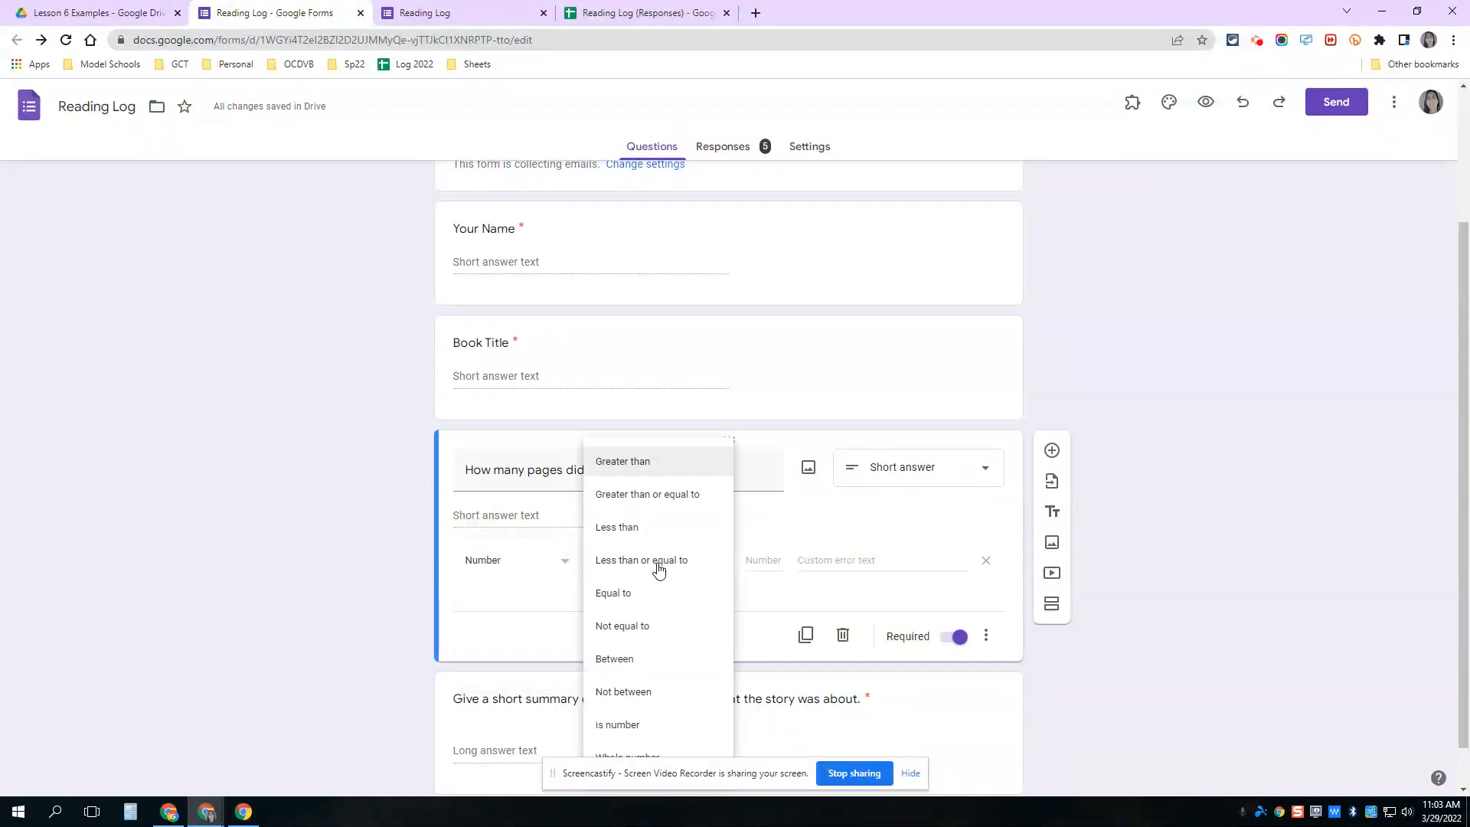
pyautogui.click(612, 659)
pyautogui.click(758, 557)
pyautogui.write('0')
pyautogui.click(836, 561)
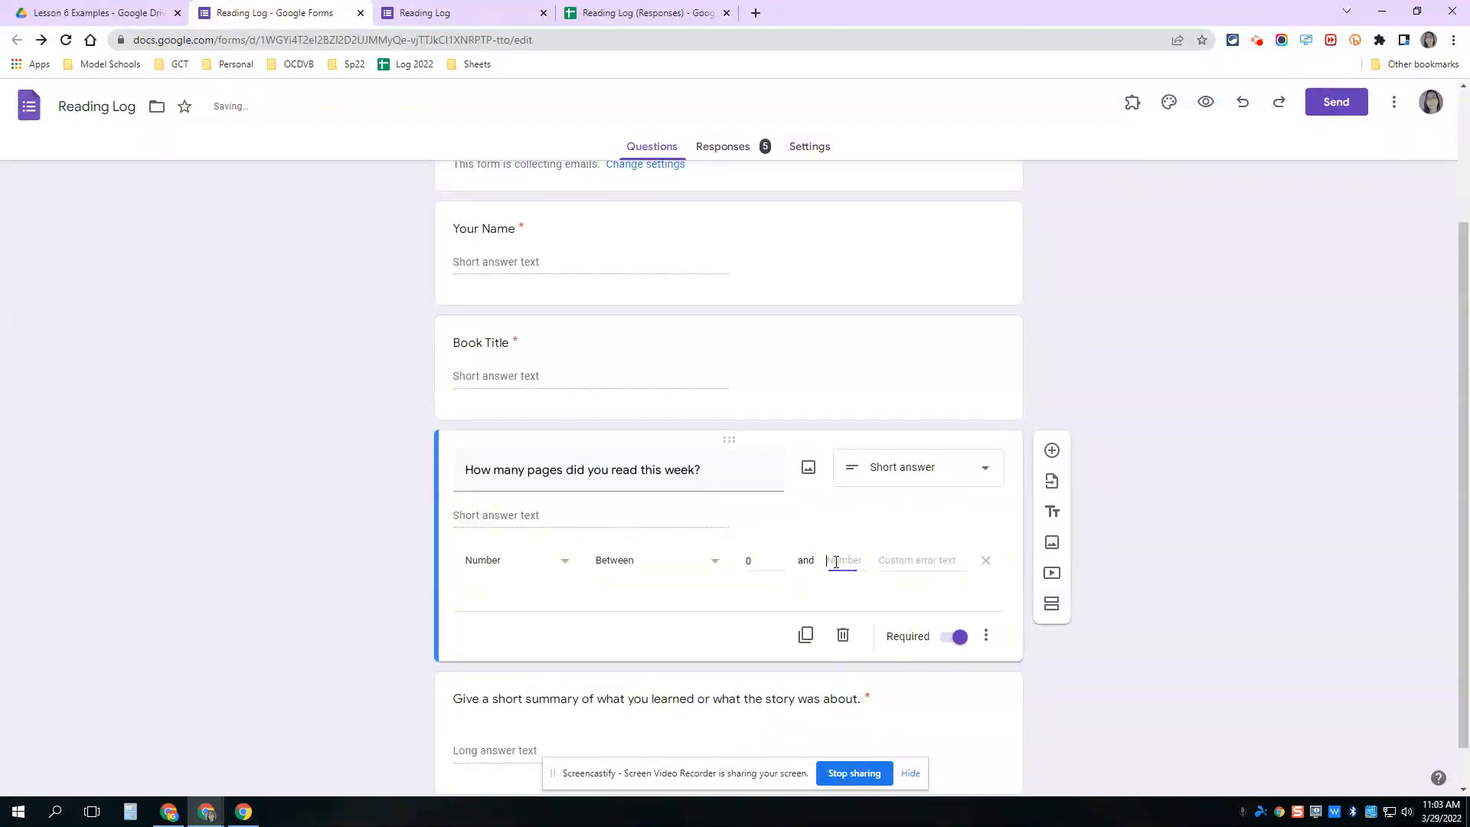
pyautogui.write('100')
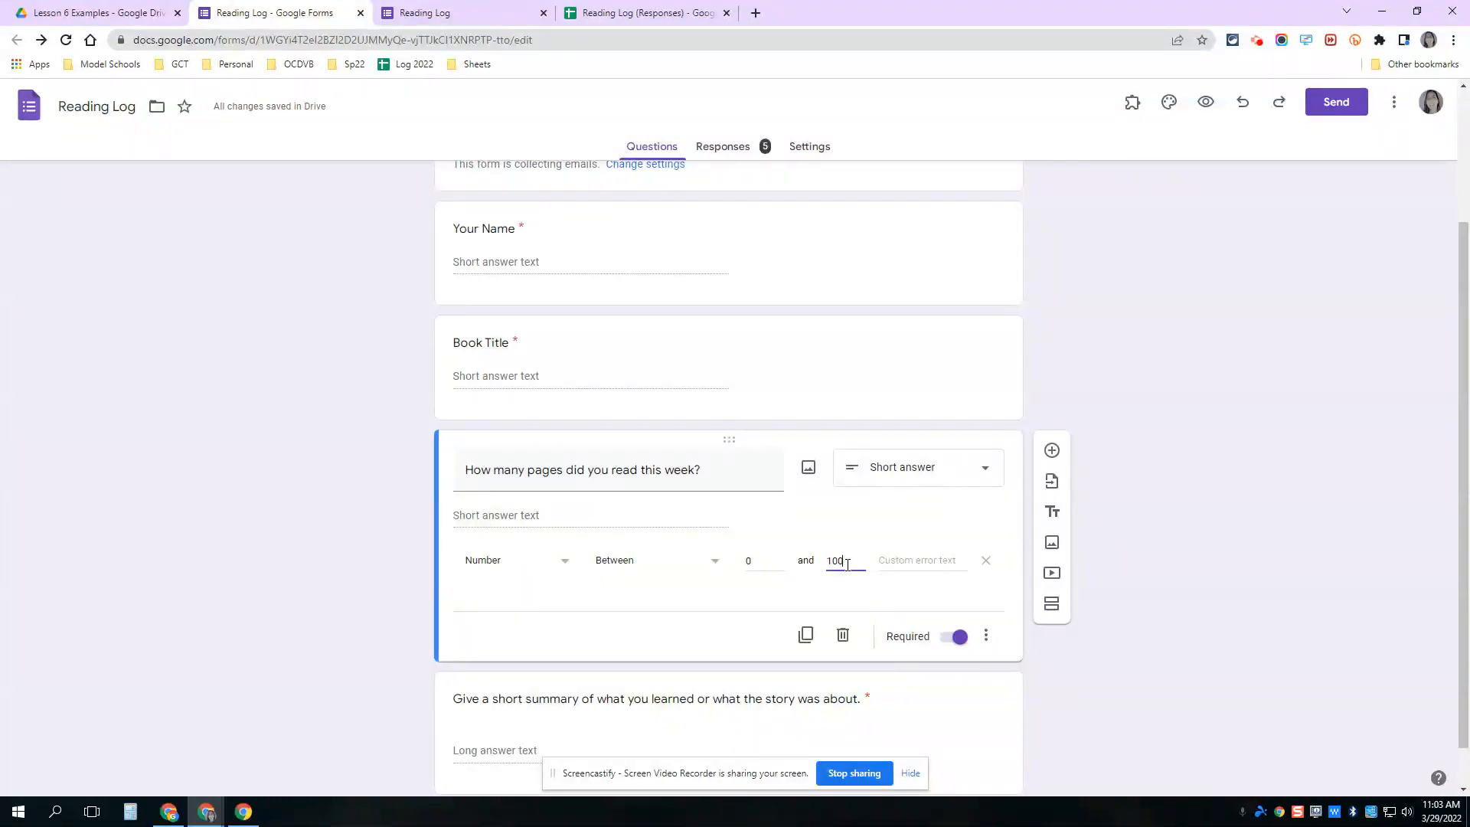
pyautogui.moveTo(847, 563); pyautogui.dragTo(819, 570)
pyautogui.write('1000')
pyautogui.click(457, 15)
# - Reload the live form and enter 1500, then 'ten', as pages to trigger the range error
pyautogui.click(66, 40)
pyautogui.moveTo(542, 508); pyautogui.dragTo(401, 506)
pyautogui.write('1500')
pyautogui.click(1122, 453)
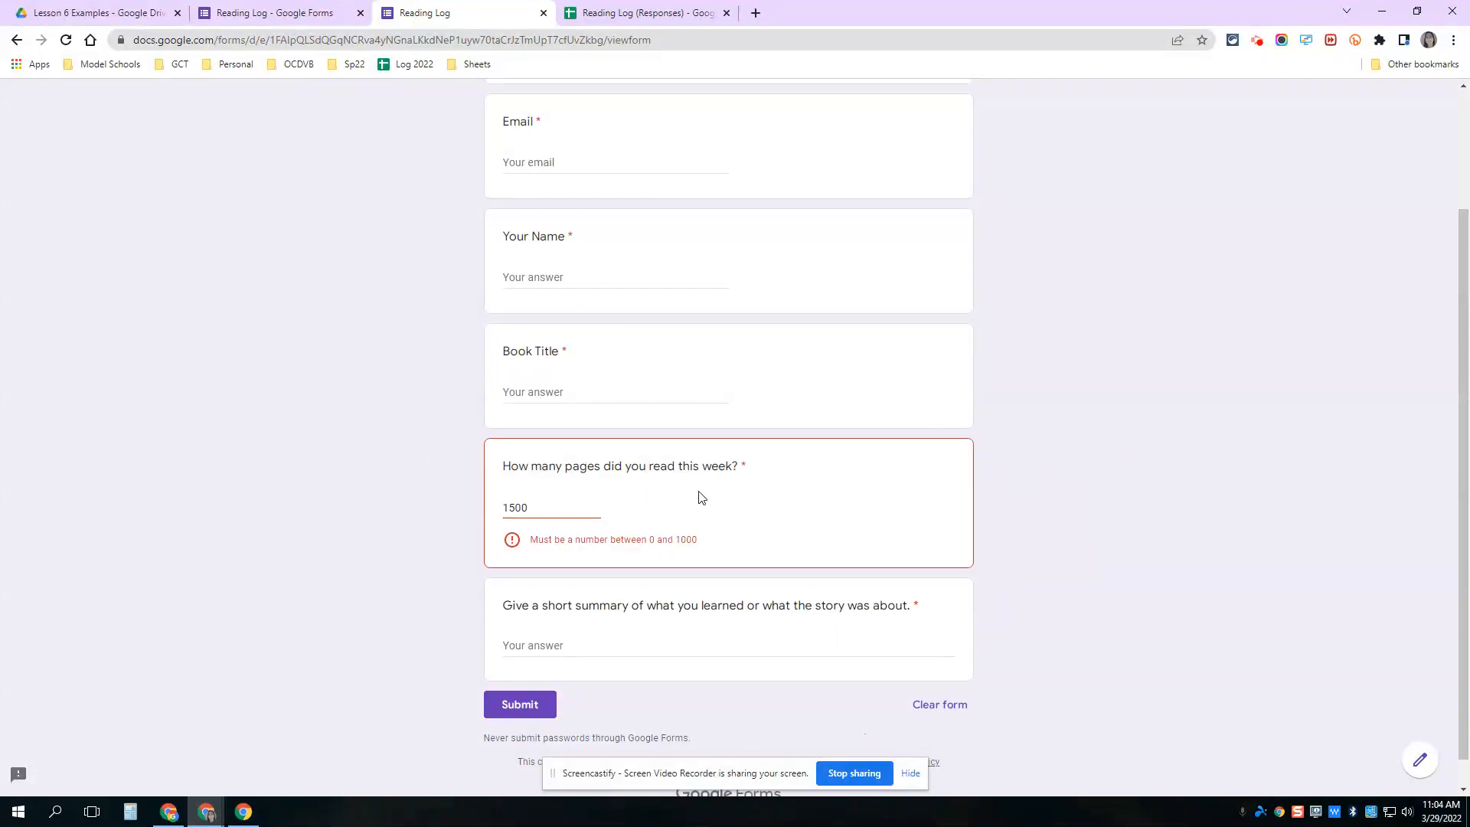
pyautogui.doubleClick(554, 512)
pyautogui.write('ten')
pyautogui.click(303, 472)
# - Add Length response validation with a Minimum character count to the summary question
pyautogui.click(260, 14)
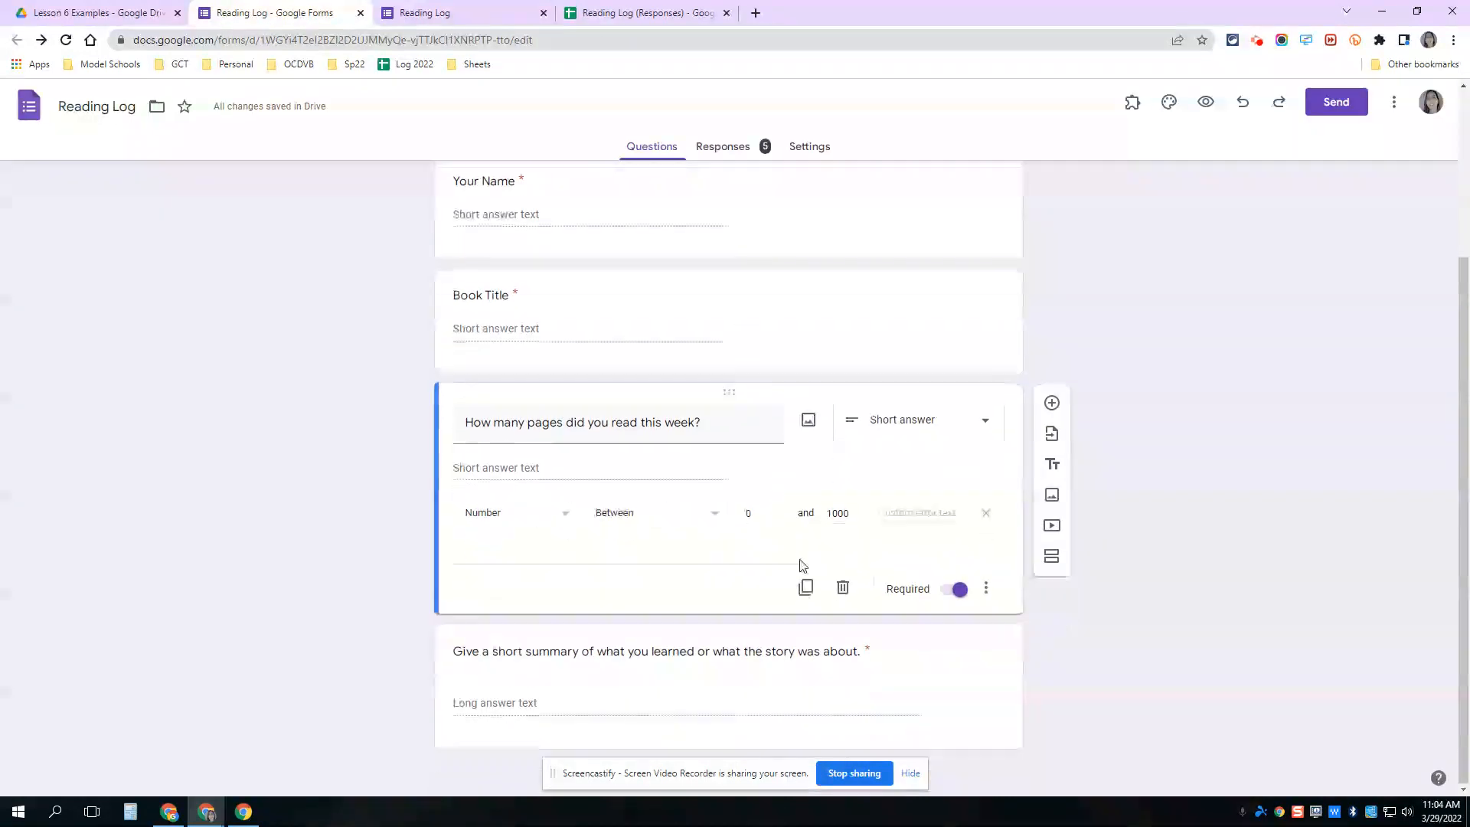
pyautogui.click(948, 676)
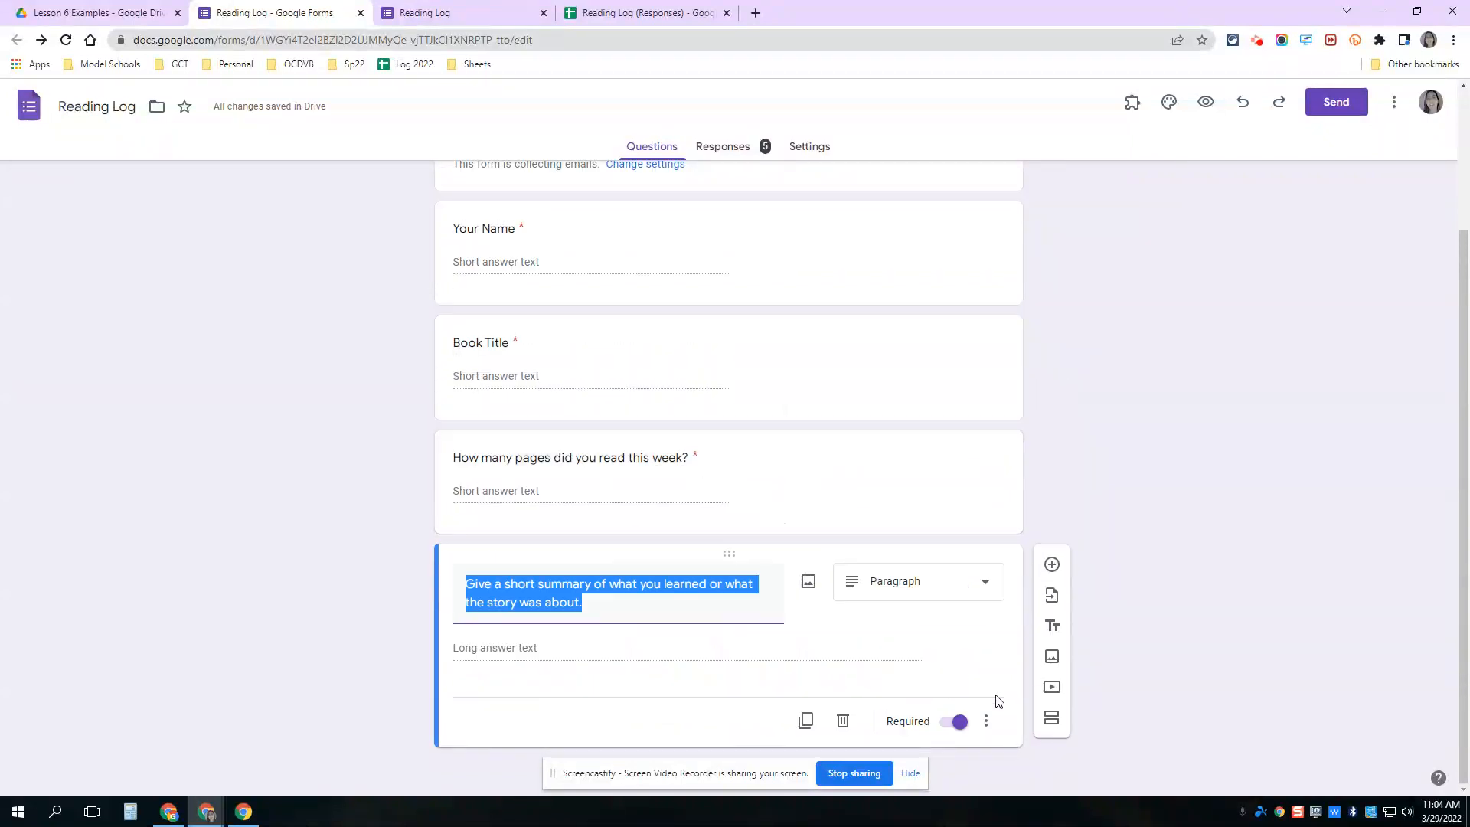
pyautogui.click(986, 722)
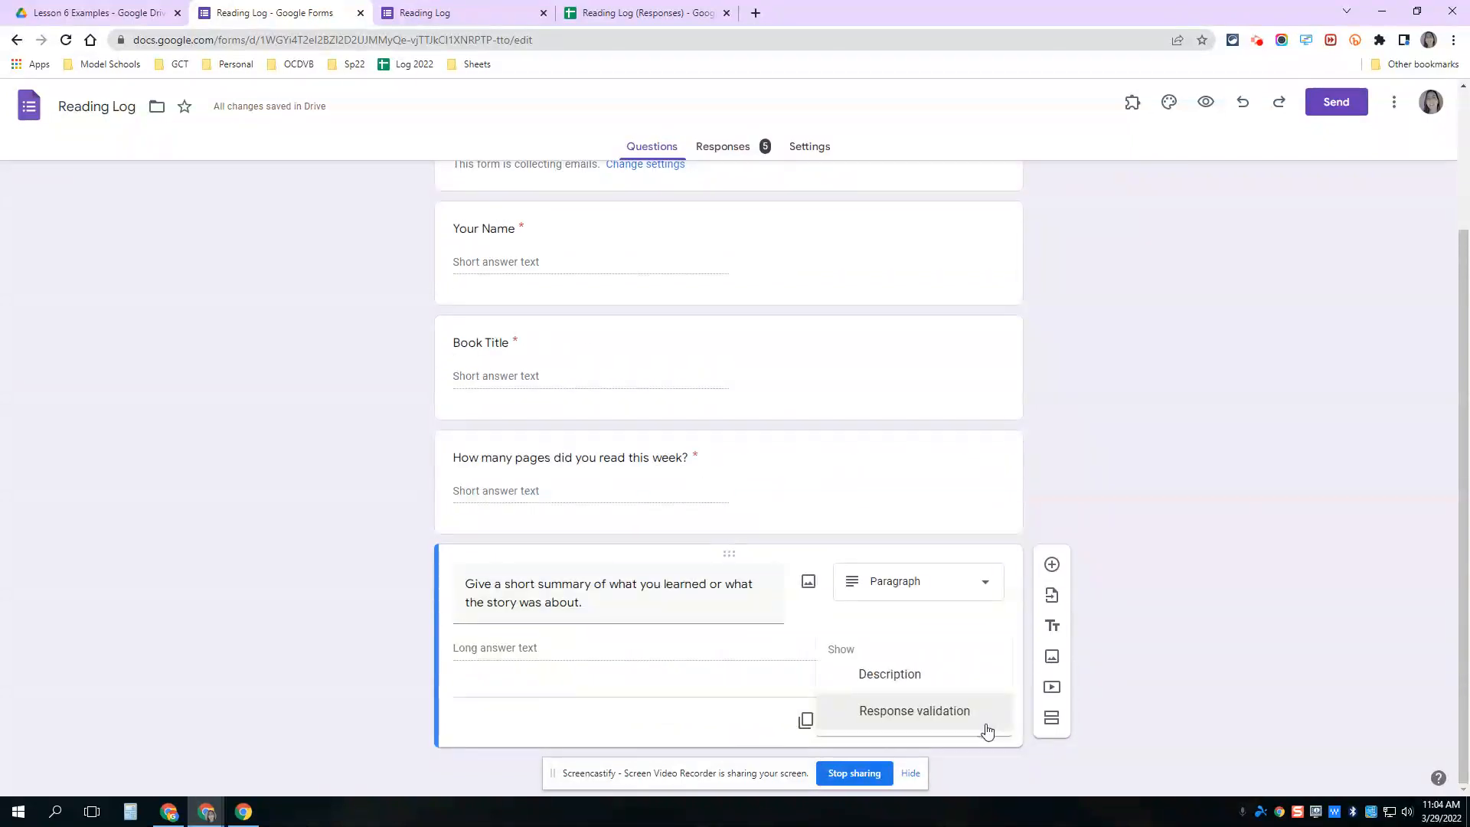
pyautogui.click(907, 712)
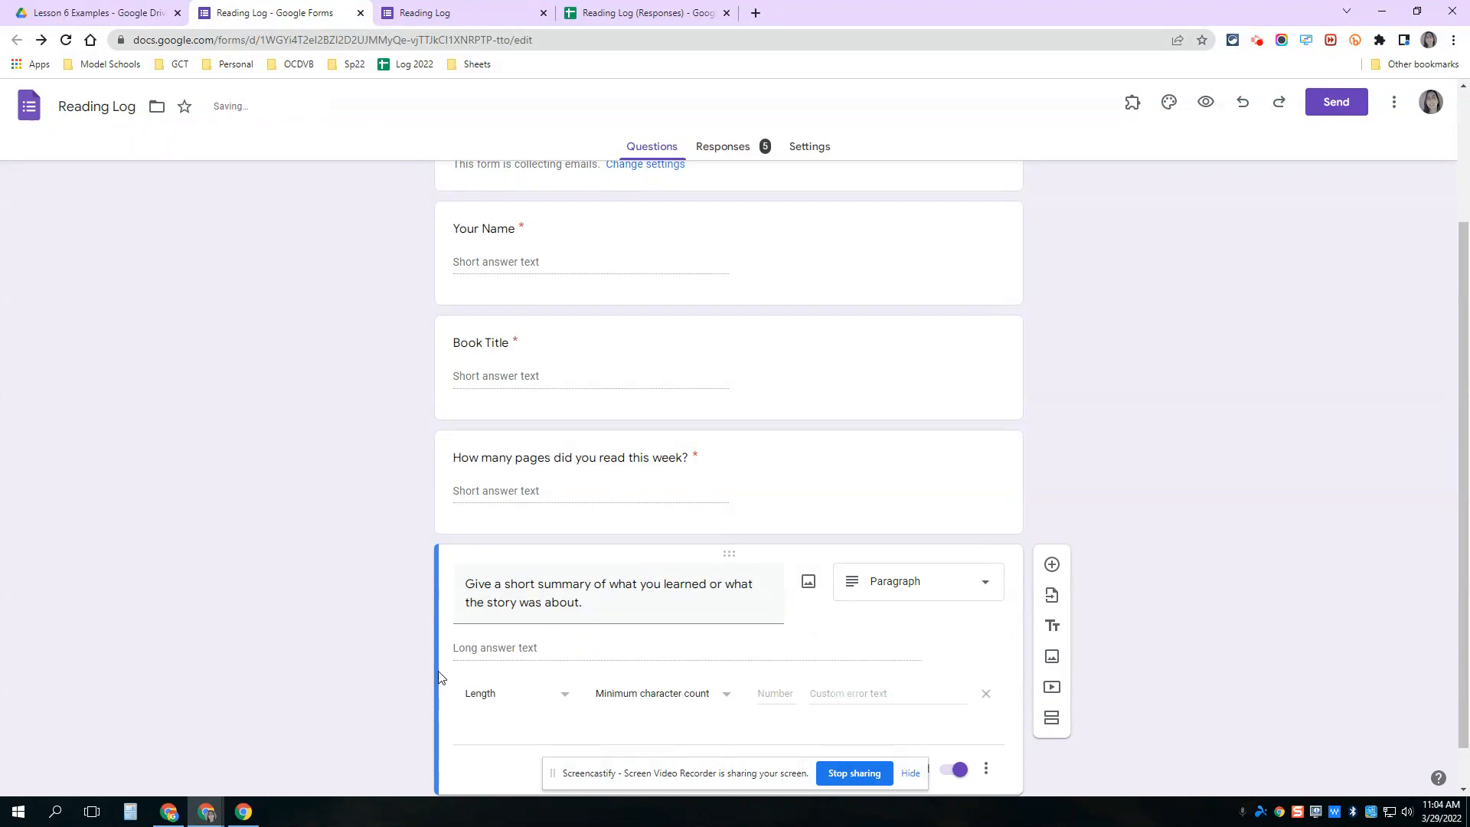